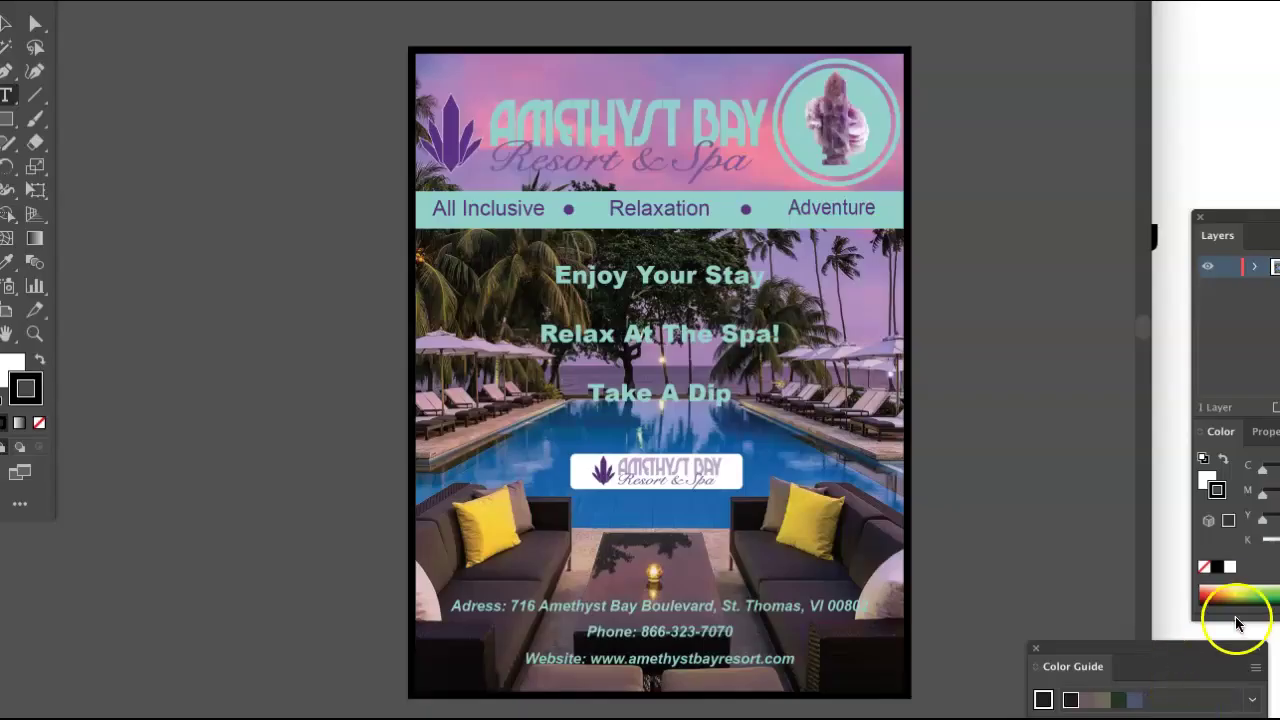
Step: Move the docked Layers/Color panel group up and left so both panels are fully visible
left_click_drag(1261, 211, 1066, 23)
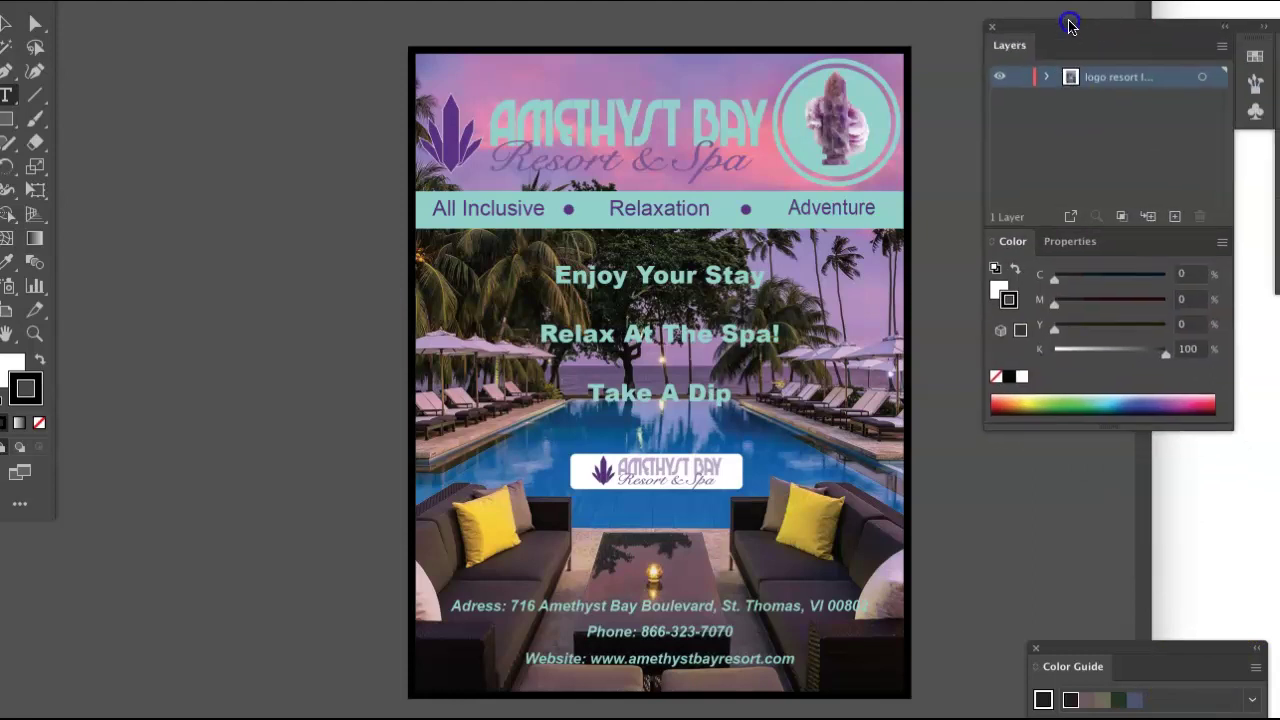
Step: Expand the logo resort layer to list its text and ellipse sublayers, then select the flyer artwork
left_click(1048, 77)
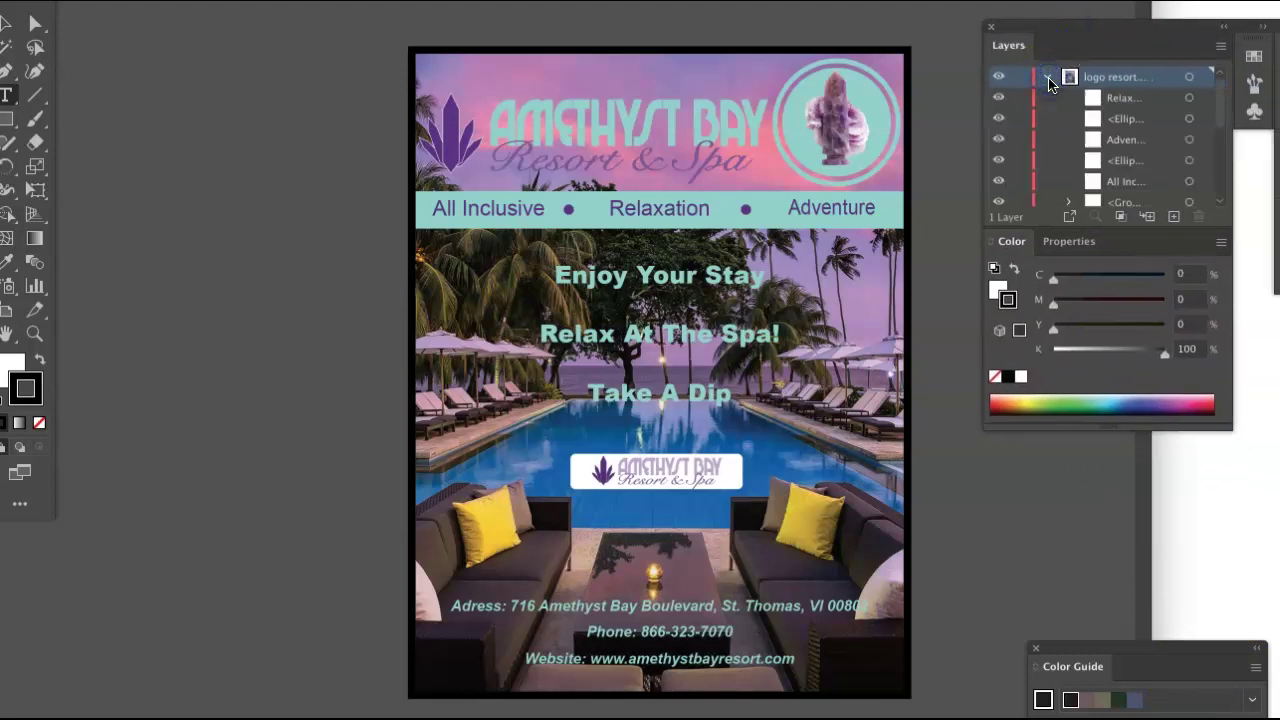
left_click_drag(1223, 113, 1200, 87)
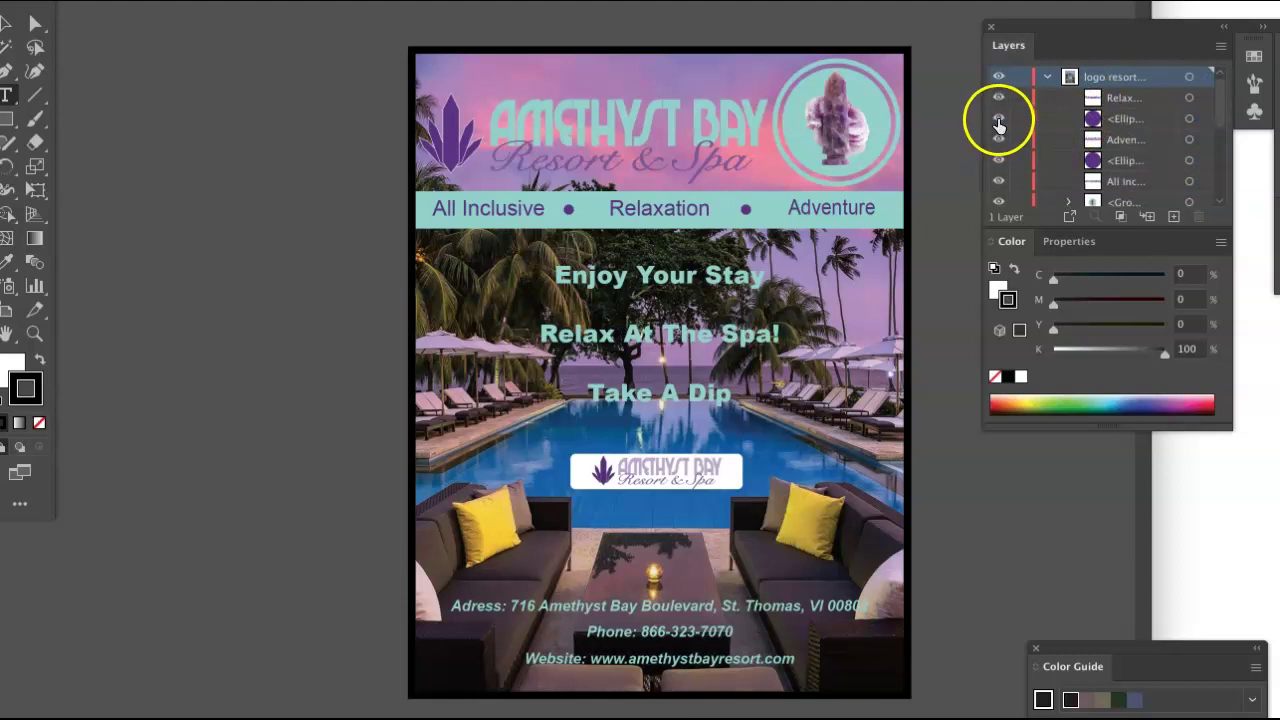
left_click(533, 215)
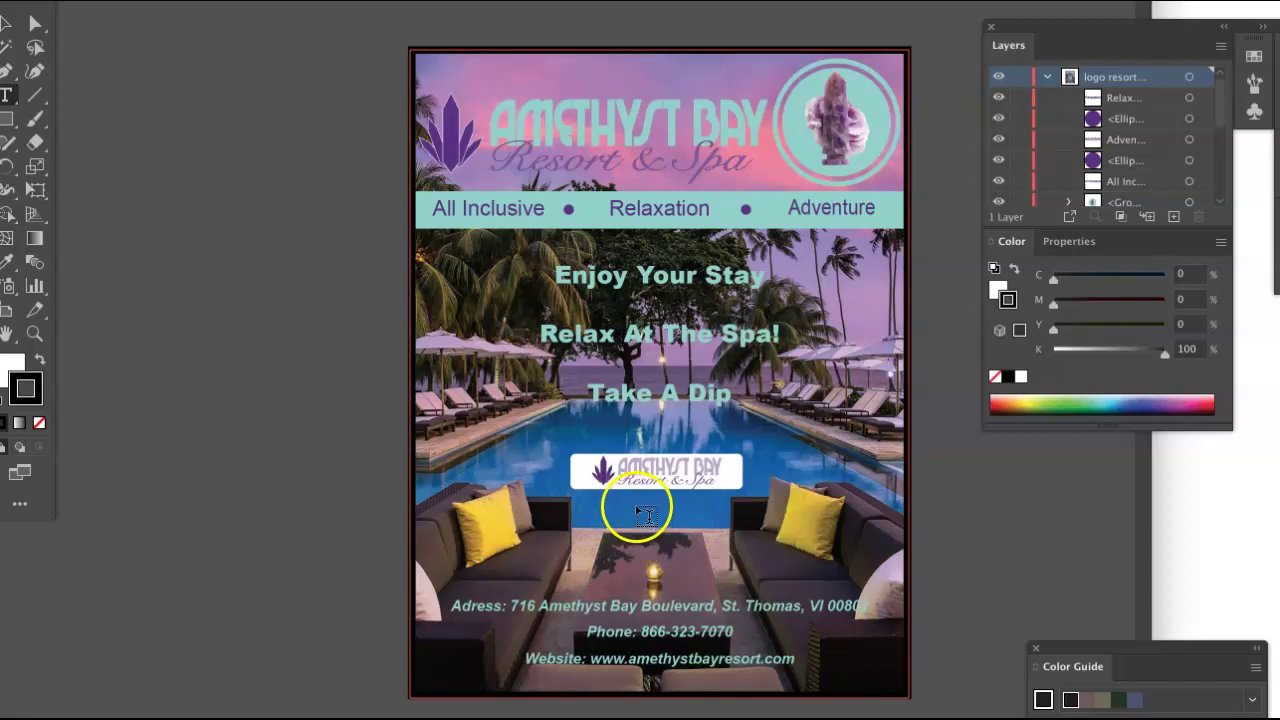
left_click(35, 22)
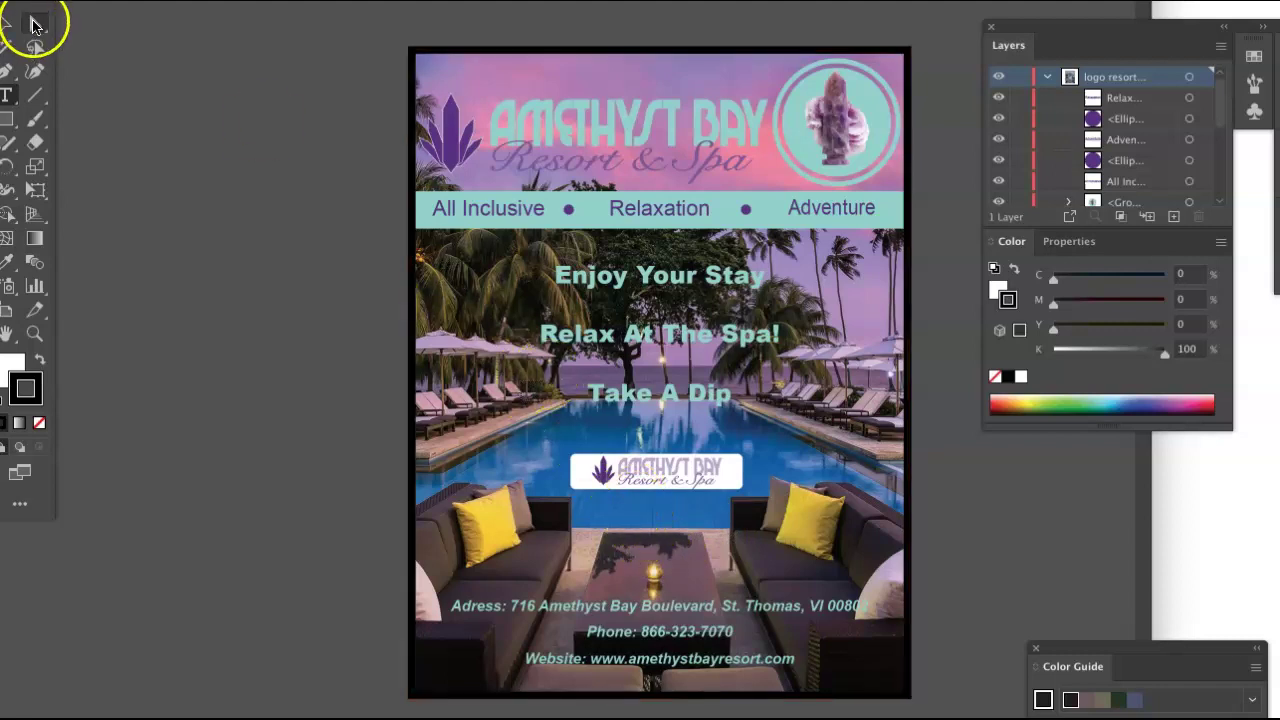
left_click(660, 474)
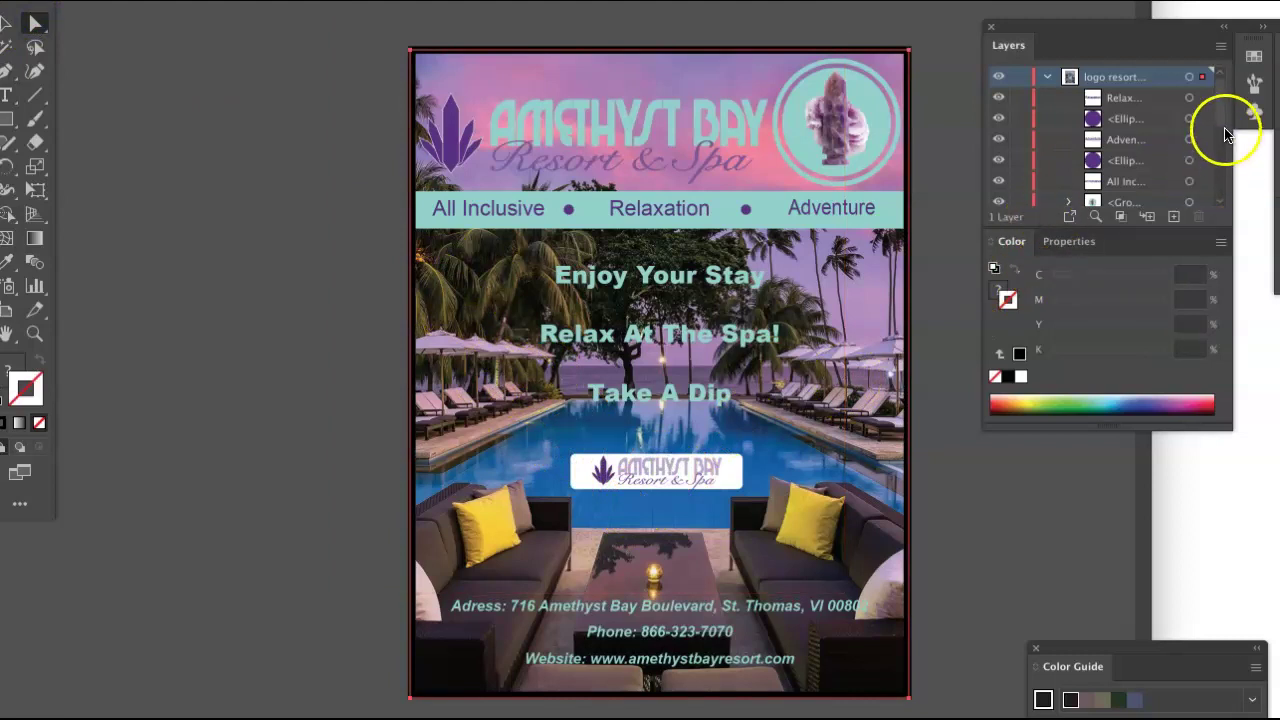
left_click_drag(1222, 114, 1222, 196)
left_click_drag(586, 277, 665, 290)
key("ctrl+z")
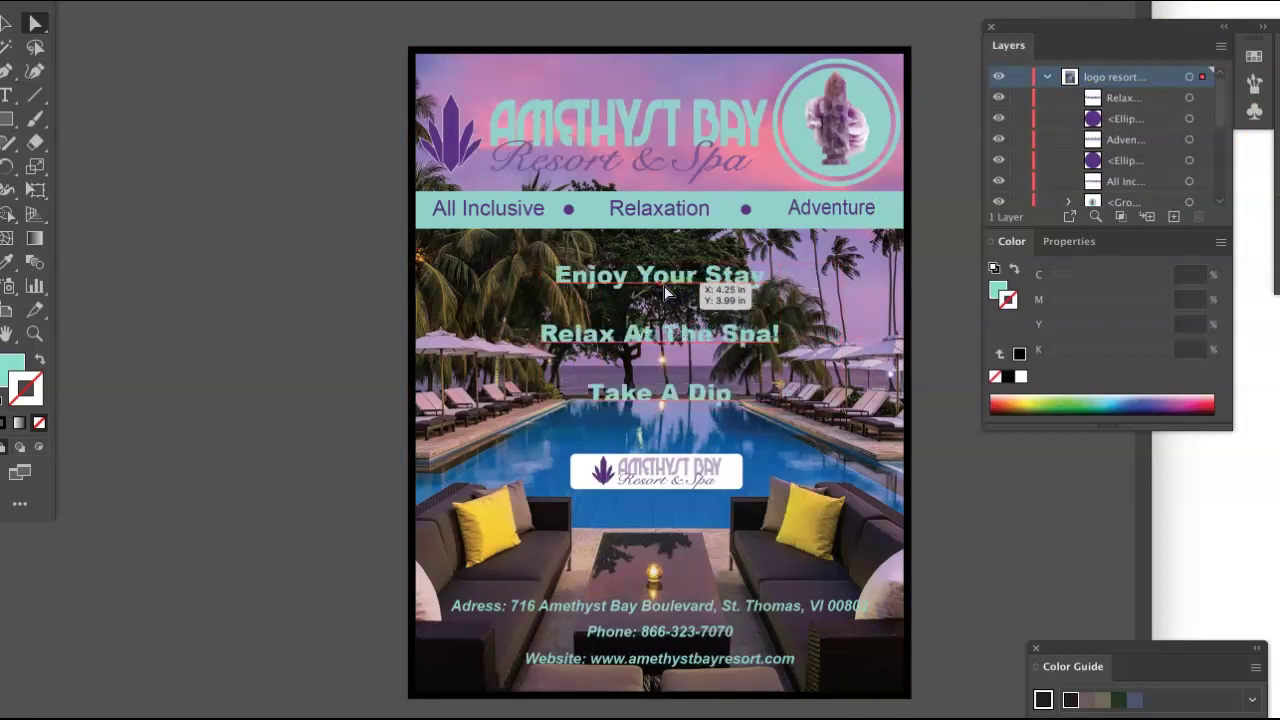
left_click(660, 343)
left_click(657, 478)
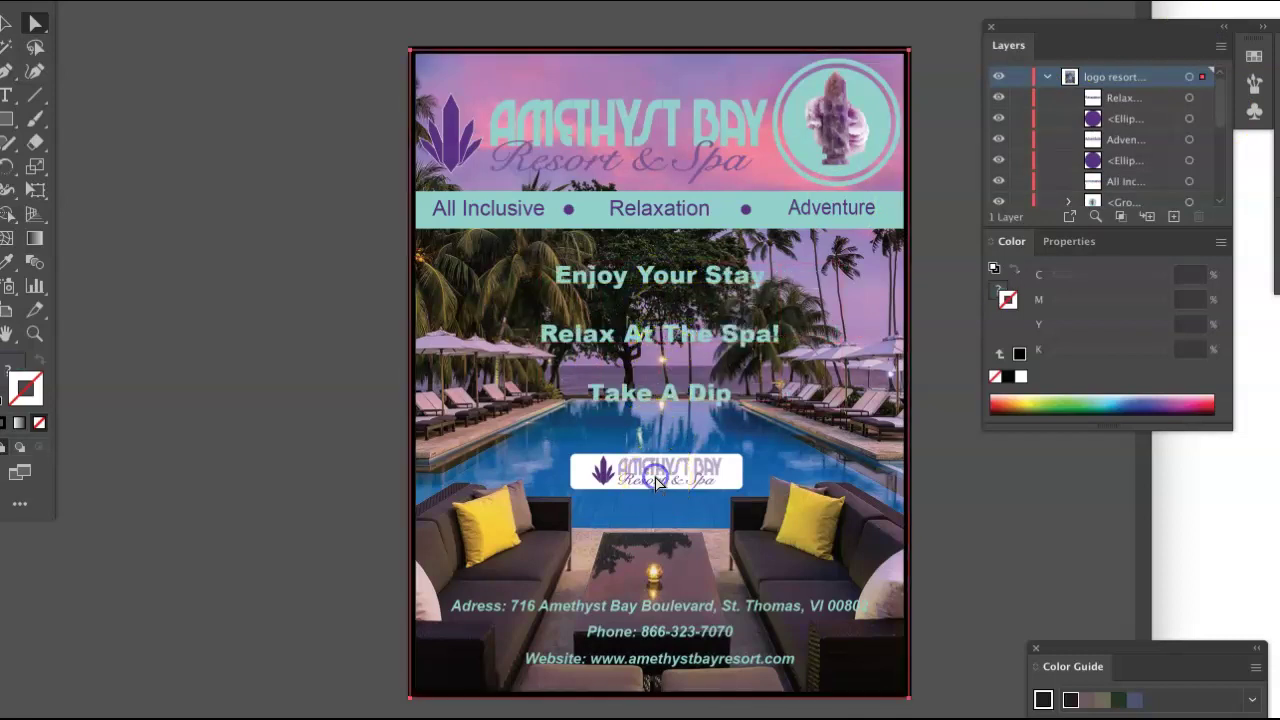
mouse_move(656, 499)
left_mouse_down()
mouse_move(651, 451)
mouse_move(663, 514)
left_mouse_up()
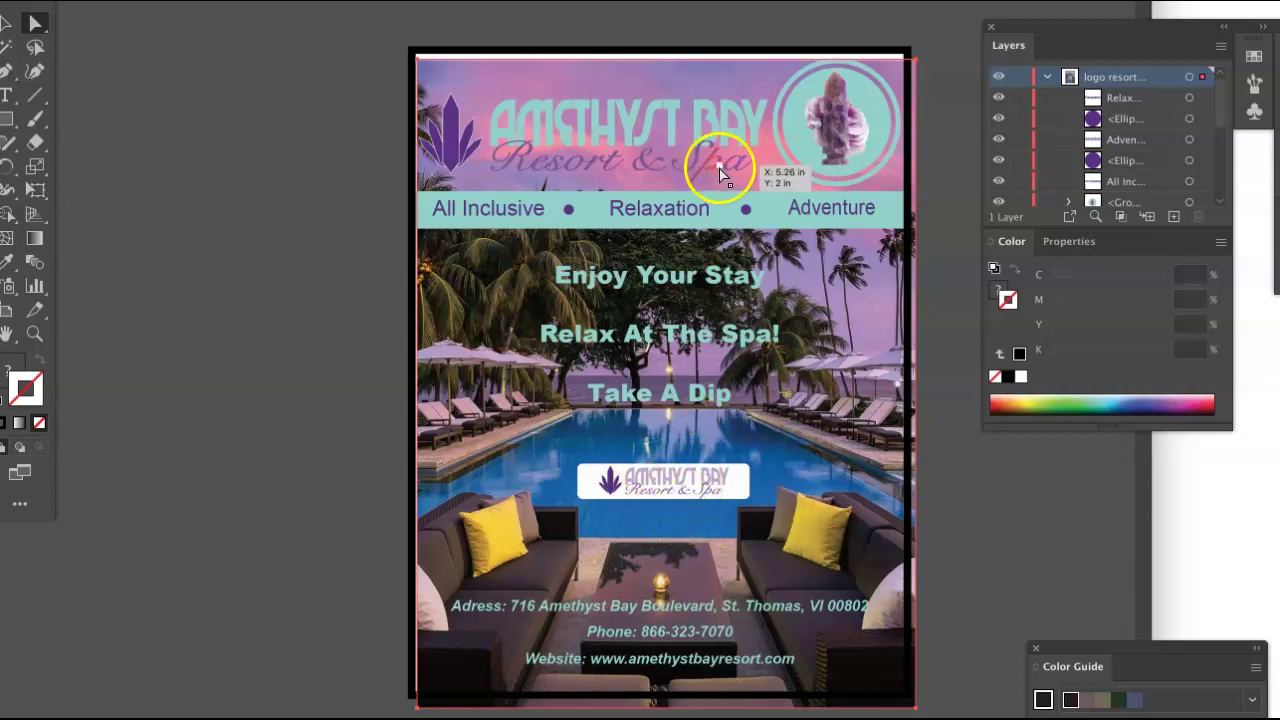
left_click(848, 465)
mouse_move(848, 465)
left_mouse_down()
mouse_move(900, 420)
mouse_move(895, 446)
left_mouse_up()
left_click(920, 434)
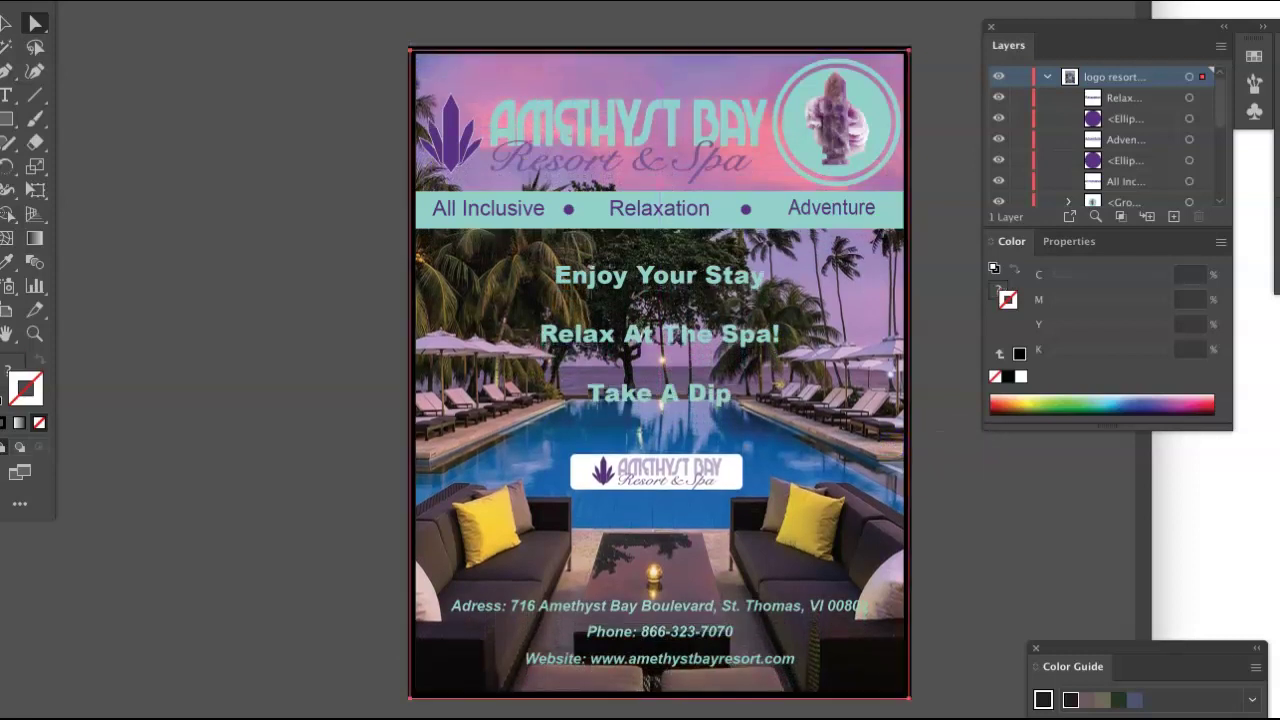
left_click(7, 95)
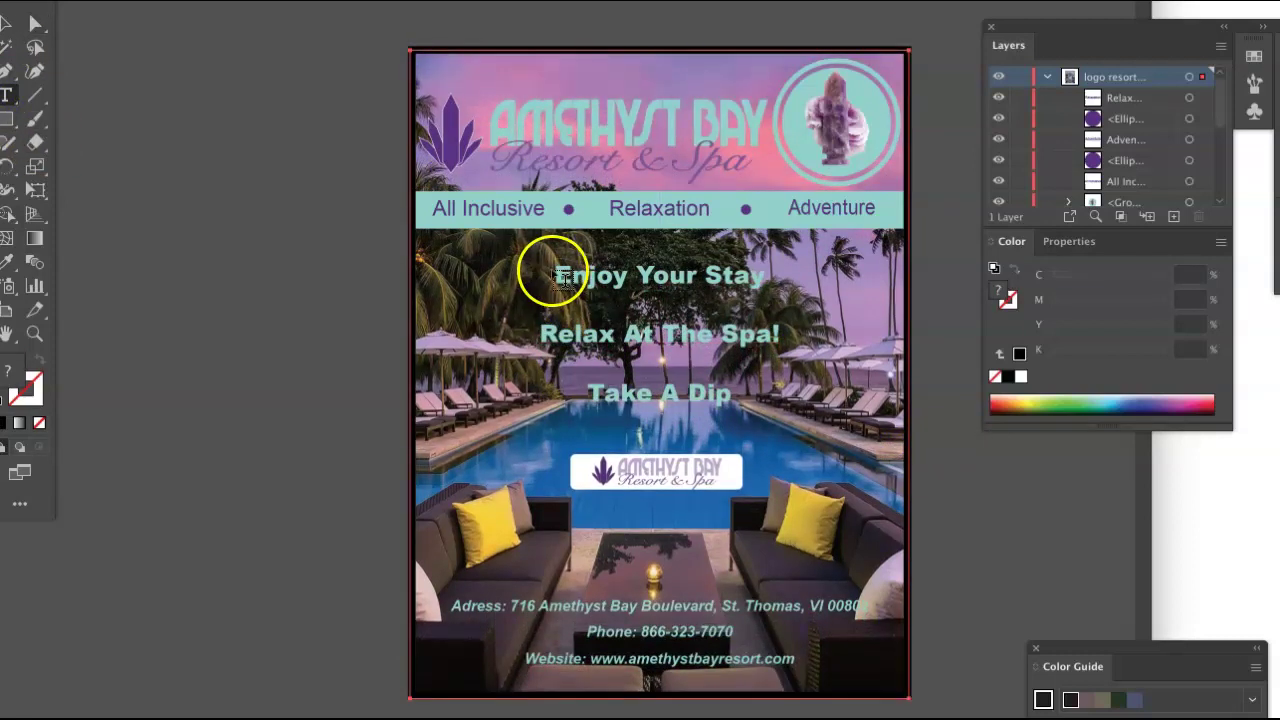
Step: Enlarge the three slogan lines by two font-size steps with Ctrl+Shift+>
left_click_drag(556, 272, 766, 418)
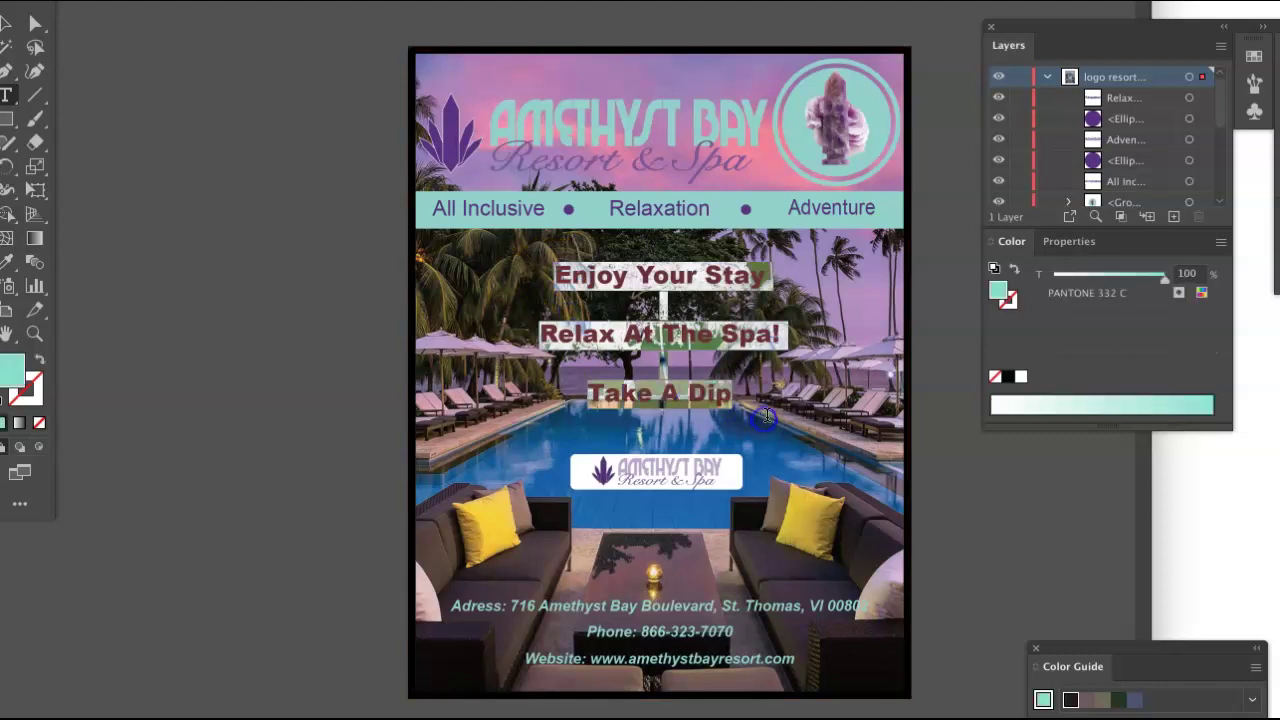
key("ctrl+shift+period")
key("ctrl+shift+period")
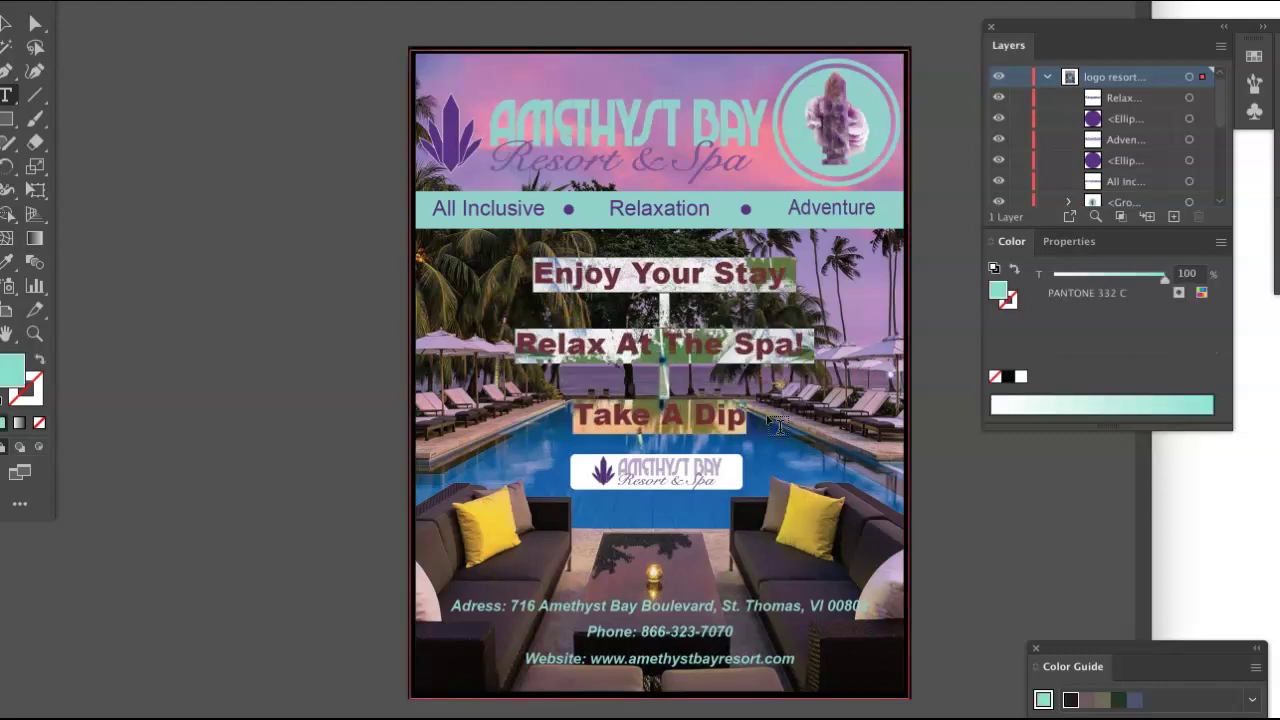
key("ctrl+shift+period")
key("ctrl+shift+period")
key("ctrl+shift+period")
key("ctrl+shift+period")
key("ctrl+shift+period")
key("ctrl+shift+period")
key("ctrl+shift+period")
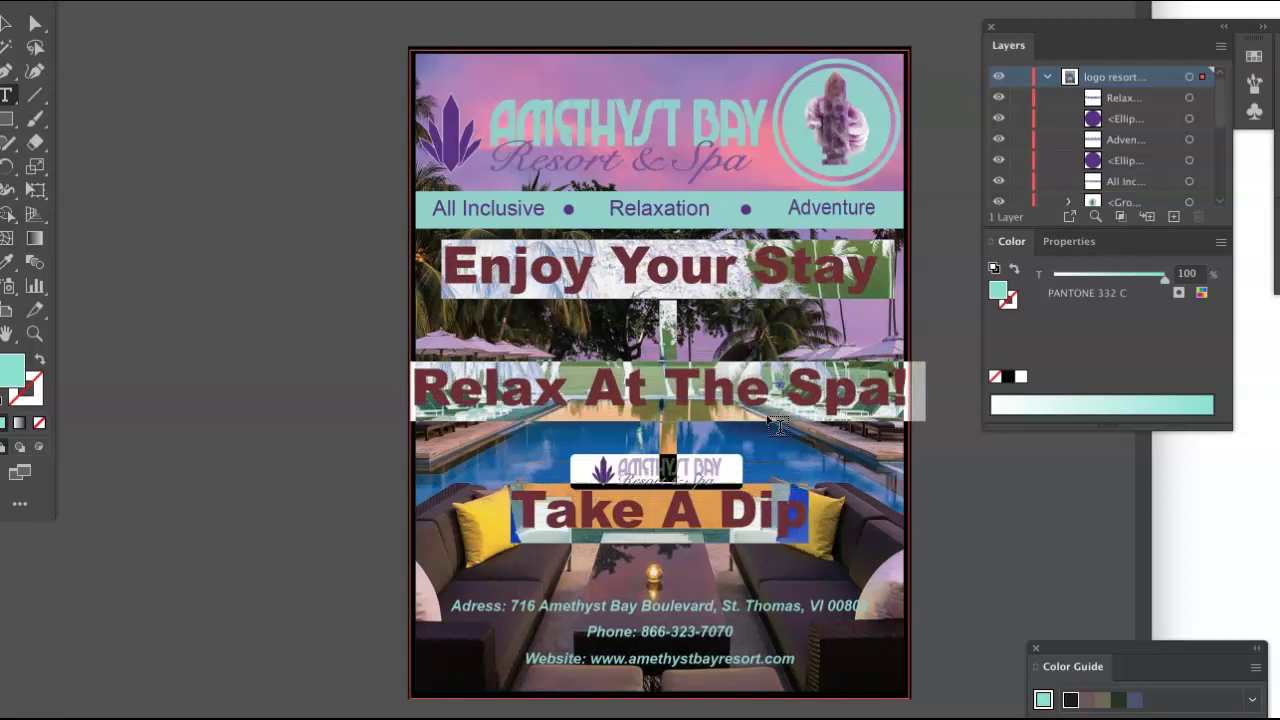
left_click(688, 320)
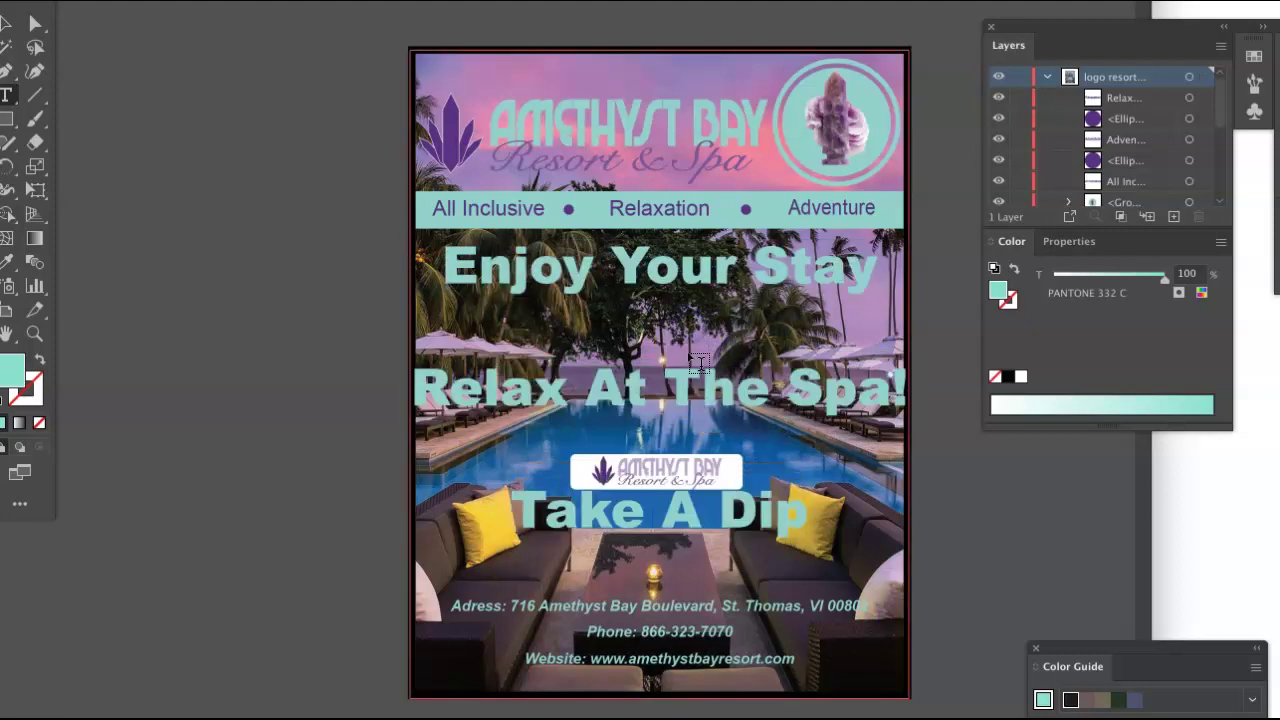
Step: Delete the blank lines above 'Relax At The Spa!' and 'Take A Dip' so the slogan stacks tightly
left_click(690, 354)
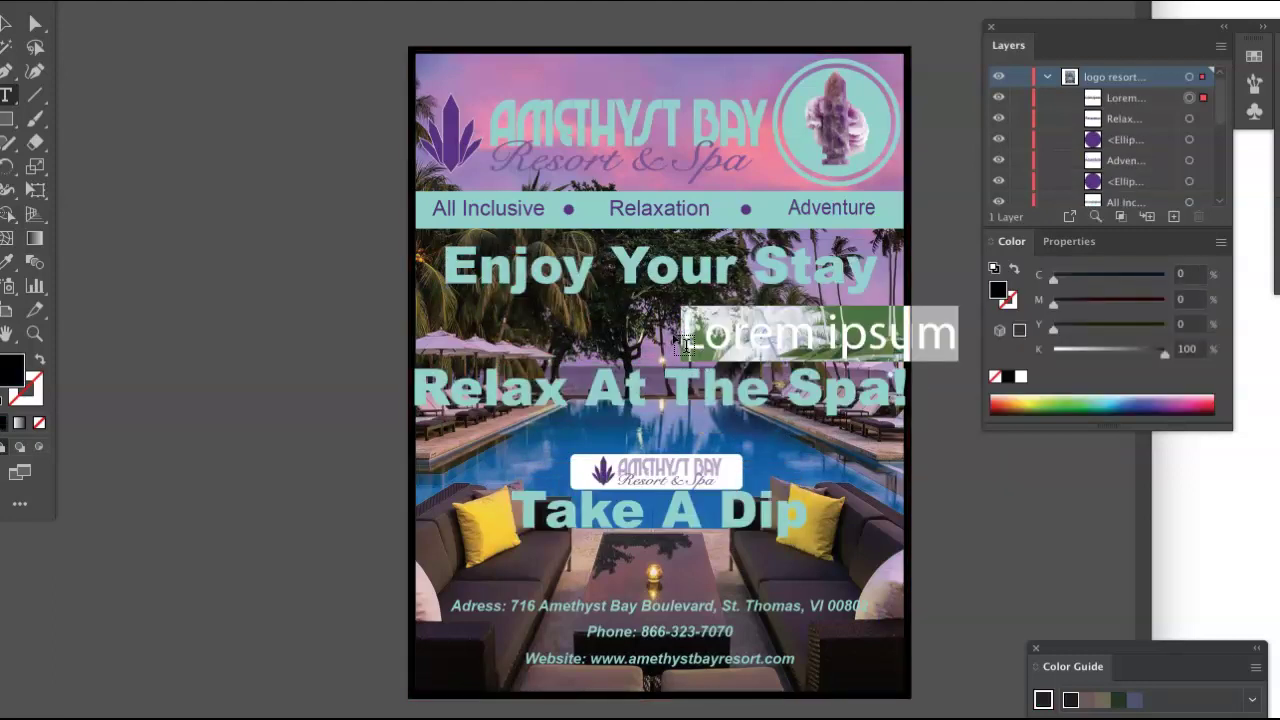
key("BackSpace")
left_click(414, 391)
key("BackSpace")
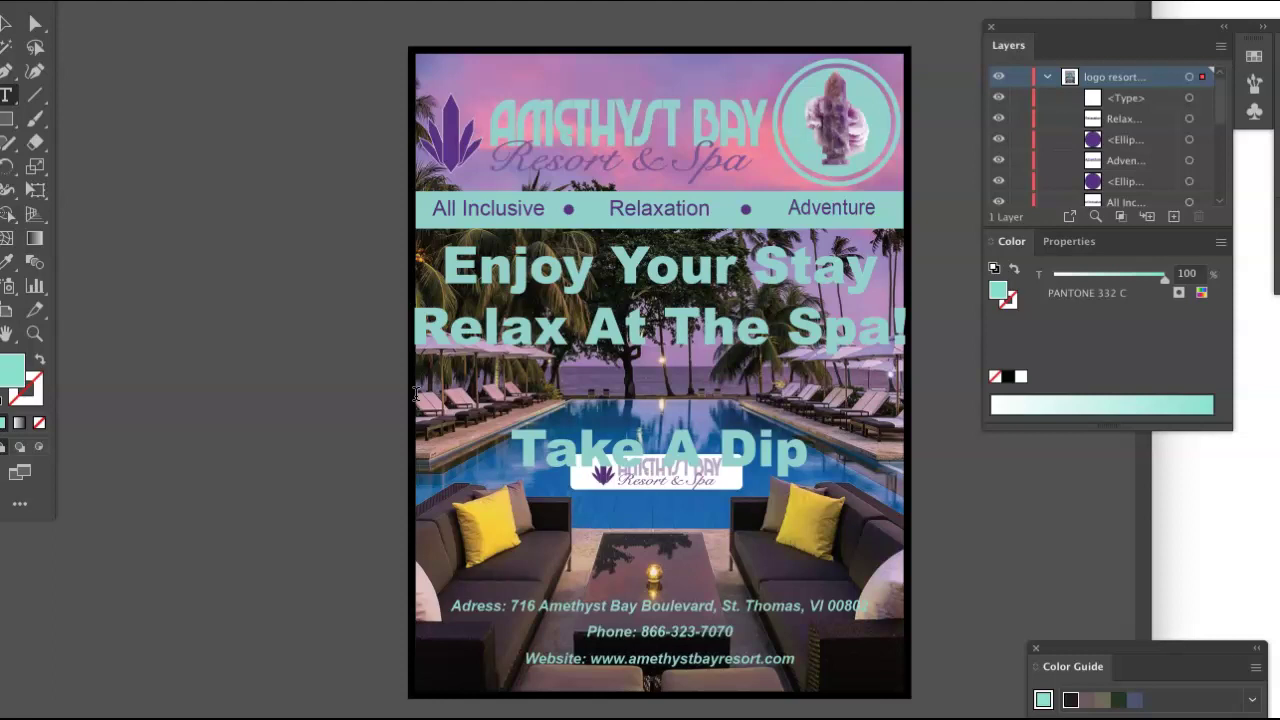
left_click(437, 462)
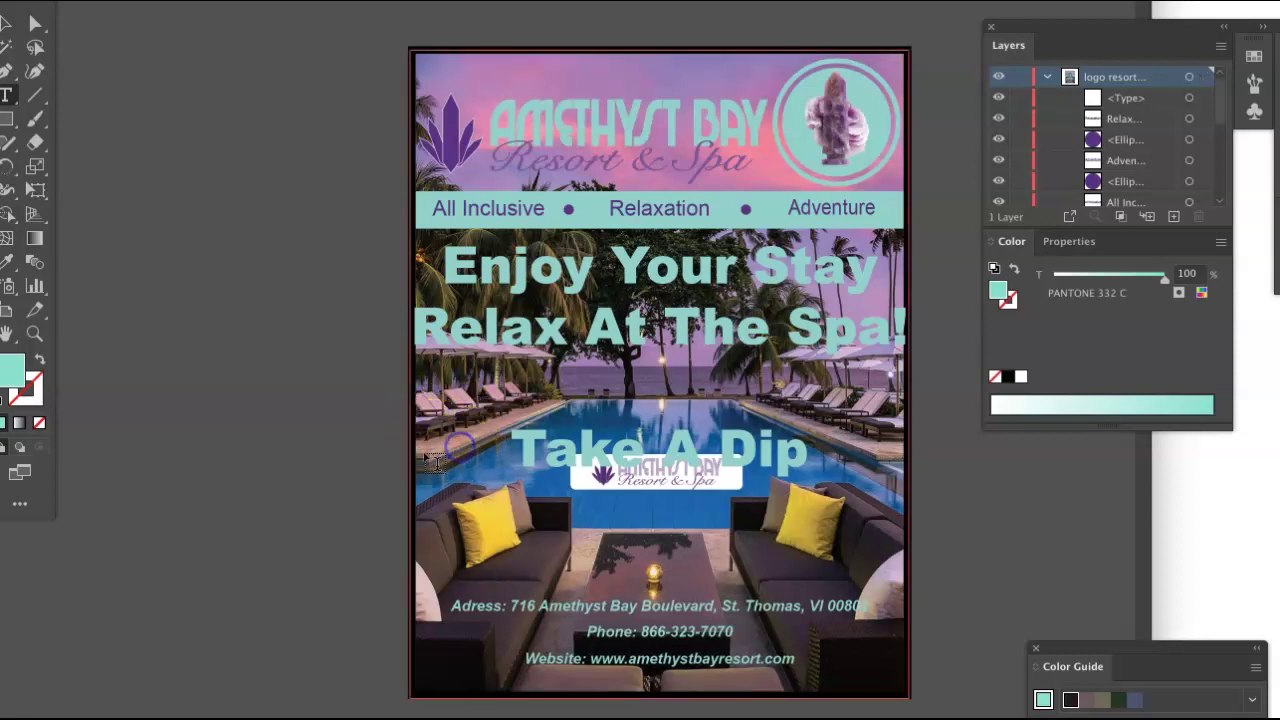
left_click(422, 446)
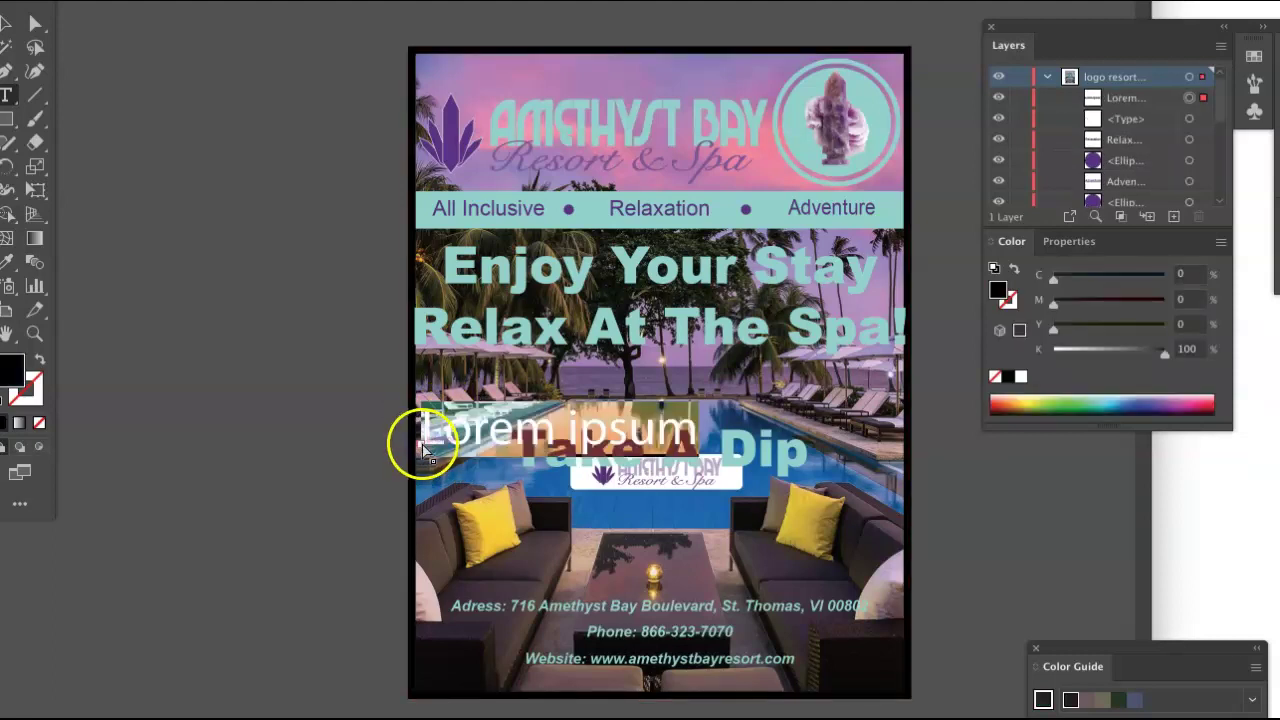
left_click(514, 451)
left_click(532, 450)
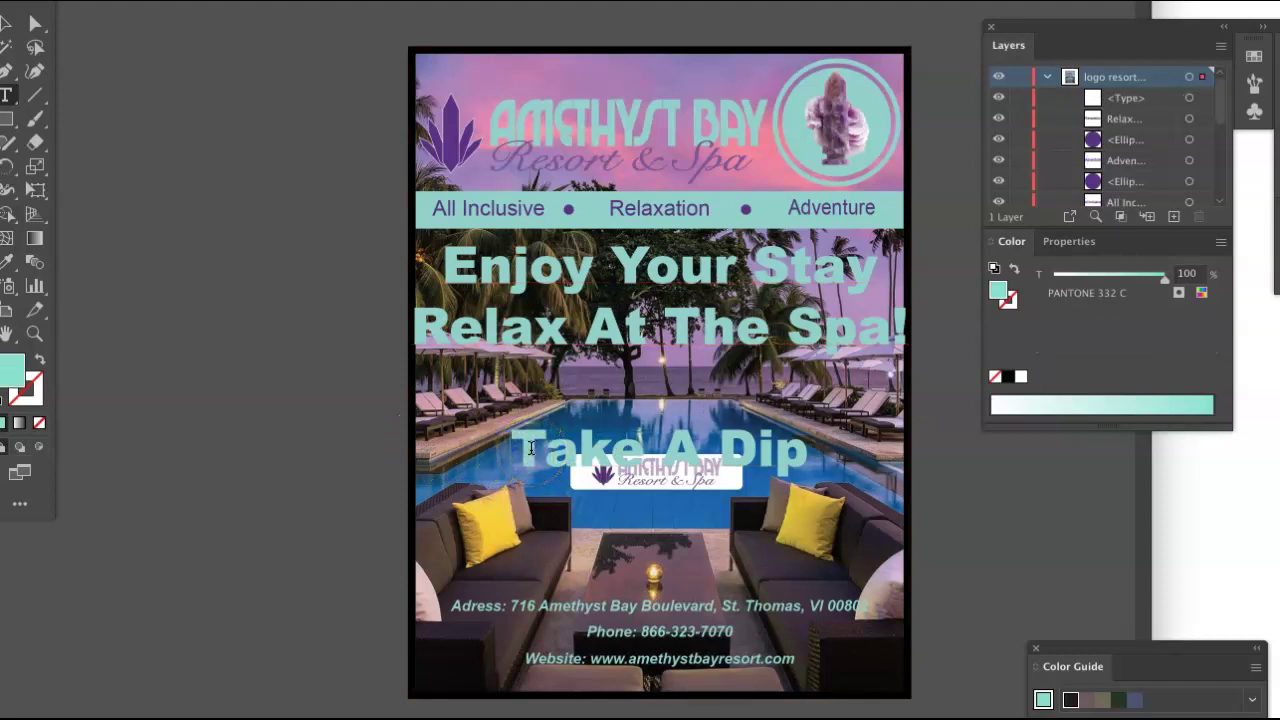
key("BackSpace")
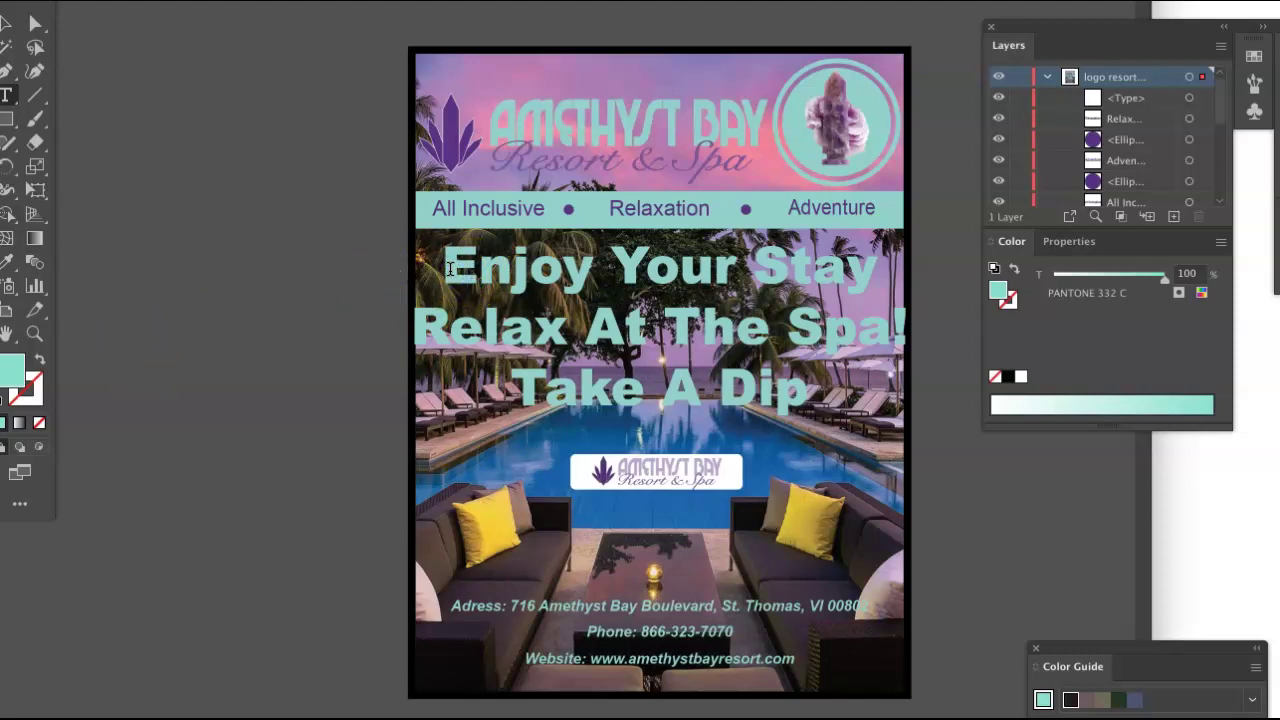
Step: Left-align the three slogan lines and drag the text block left across the photo
left_click_drag(443, 270, 906, 434)
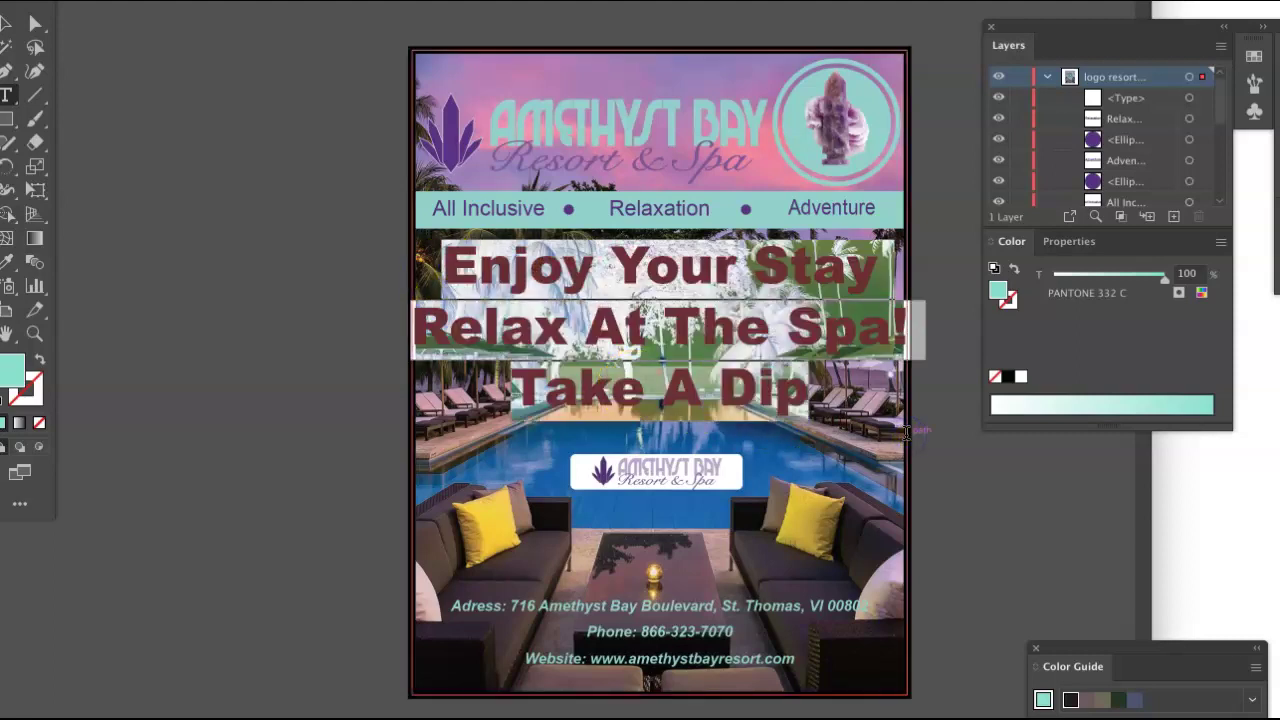
key("ctrl+shift+l")
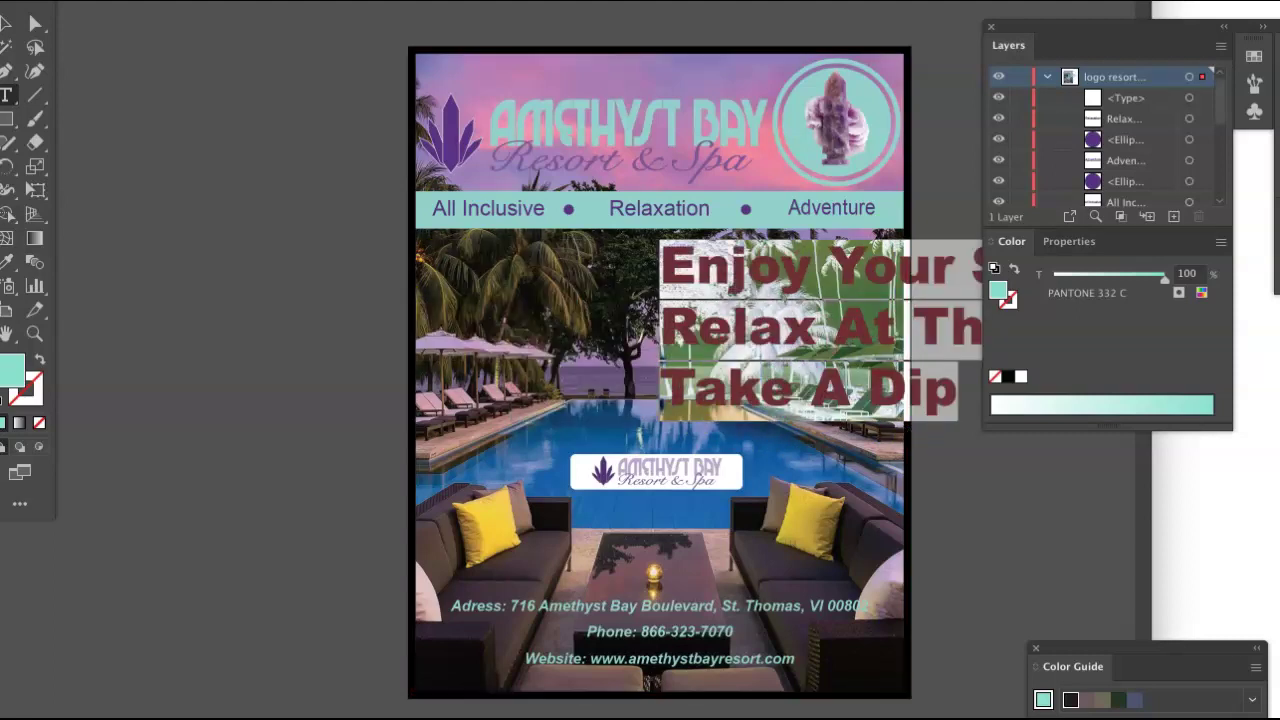
left_click(8, 22)
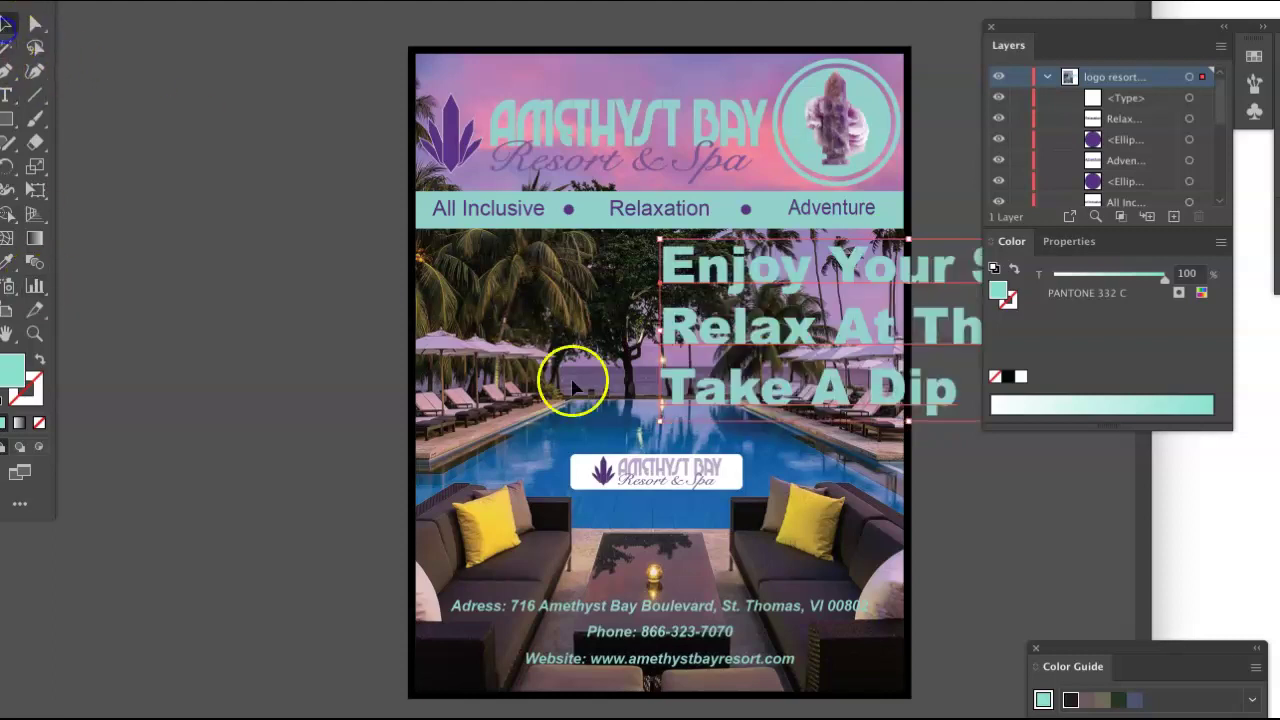
left_click(783, 343)
left_click_drag(783, 343, 572, 354)
left_click(6, 94)
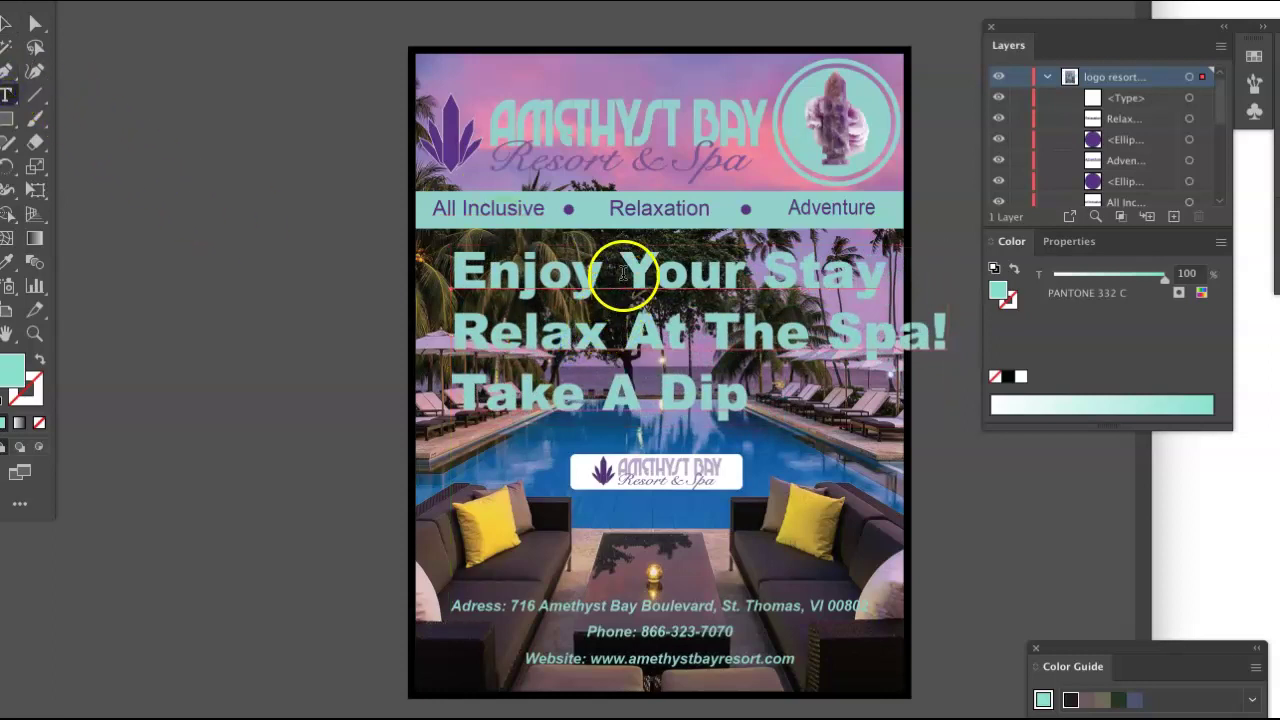
left_click_drag(620, 270, 877, 274)
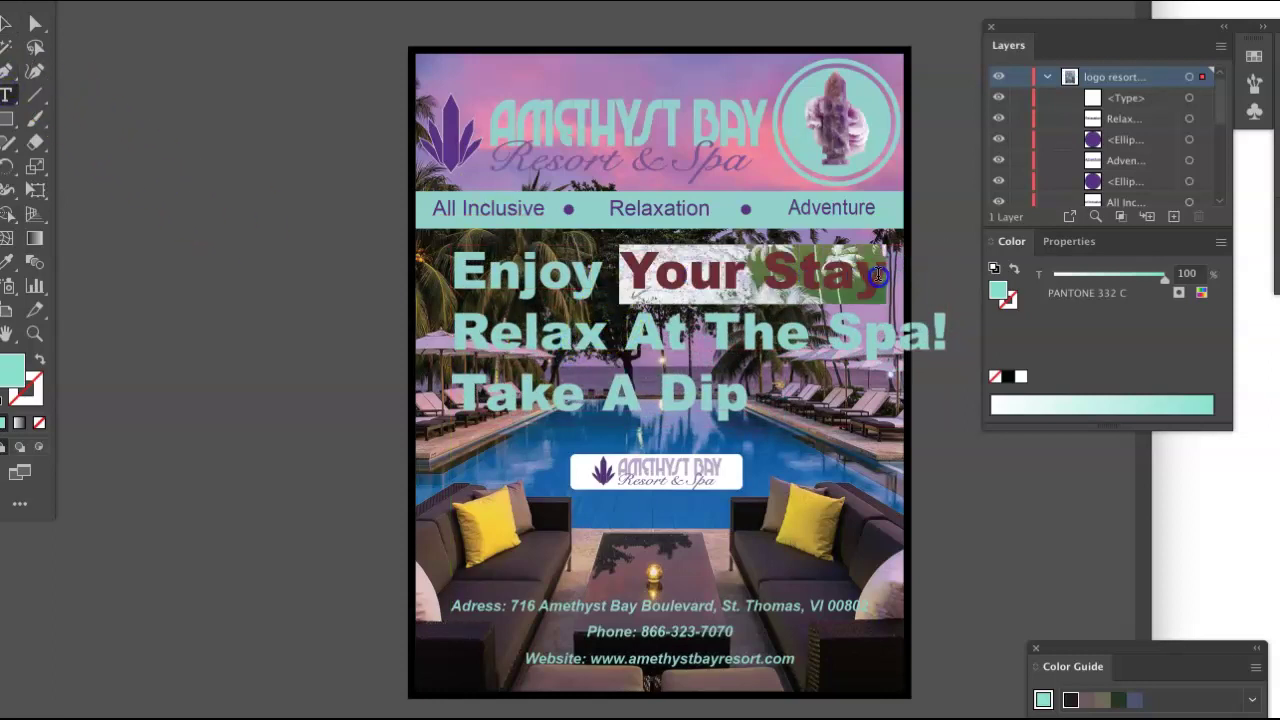
Step: Delete 'Your Stay' and join 'Relax' onto the Enjoy line
key("BackSpace")
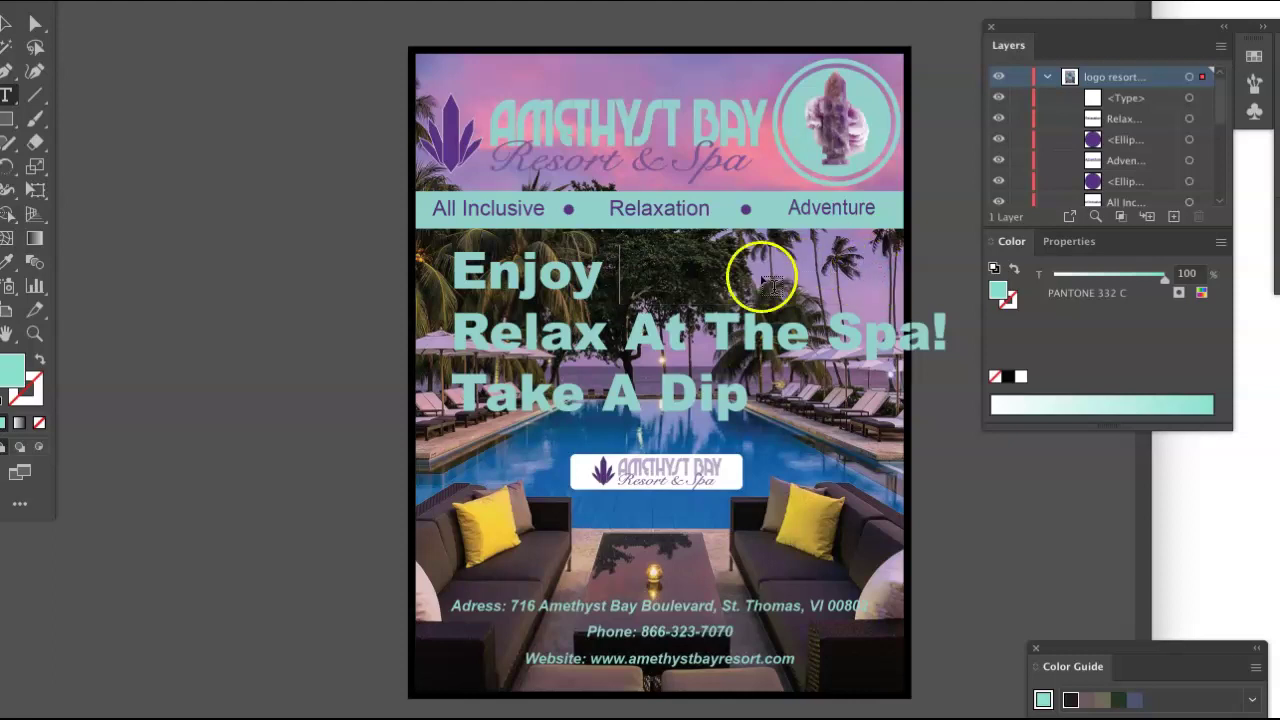
left_click(456, 345)
key("BackSpace")
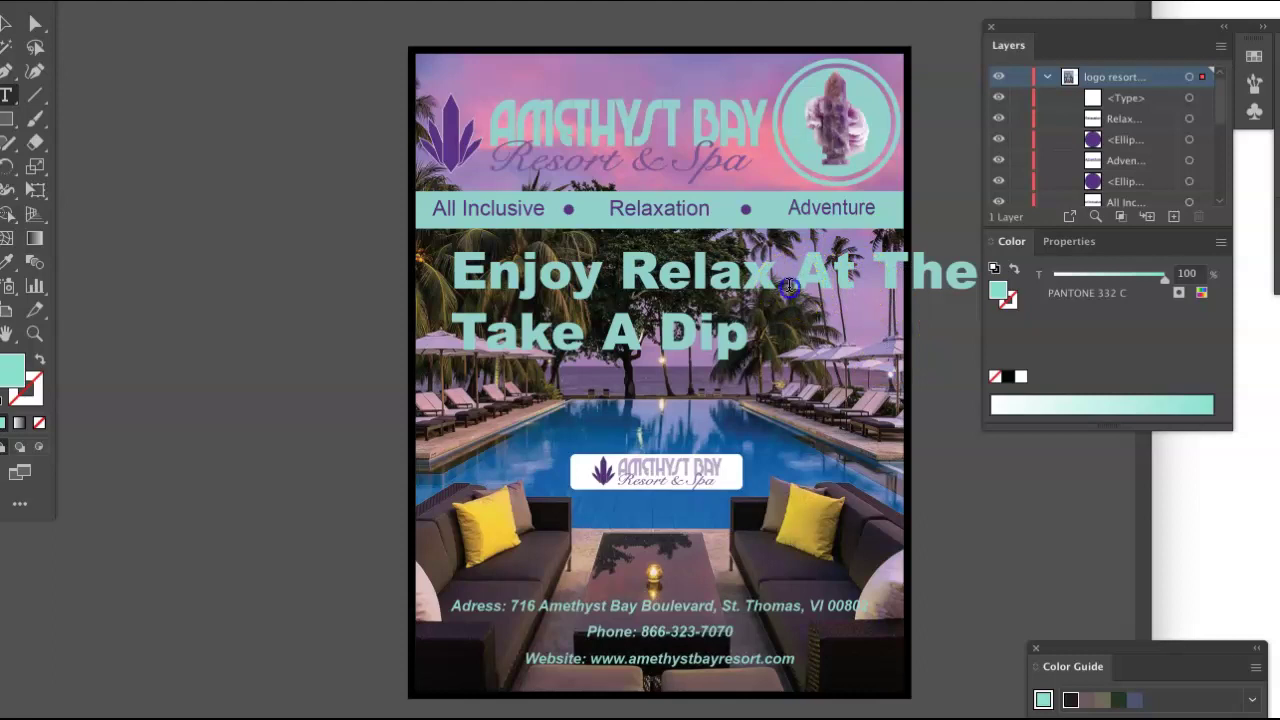
Step: Replace 'At The Spa!' with 'and take' and break it onto its own line
left_click_drag(795, 277, 980, 286)
type("Spa!")
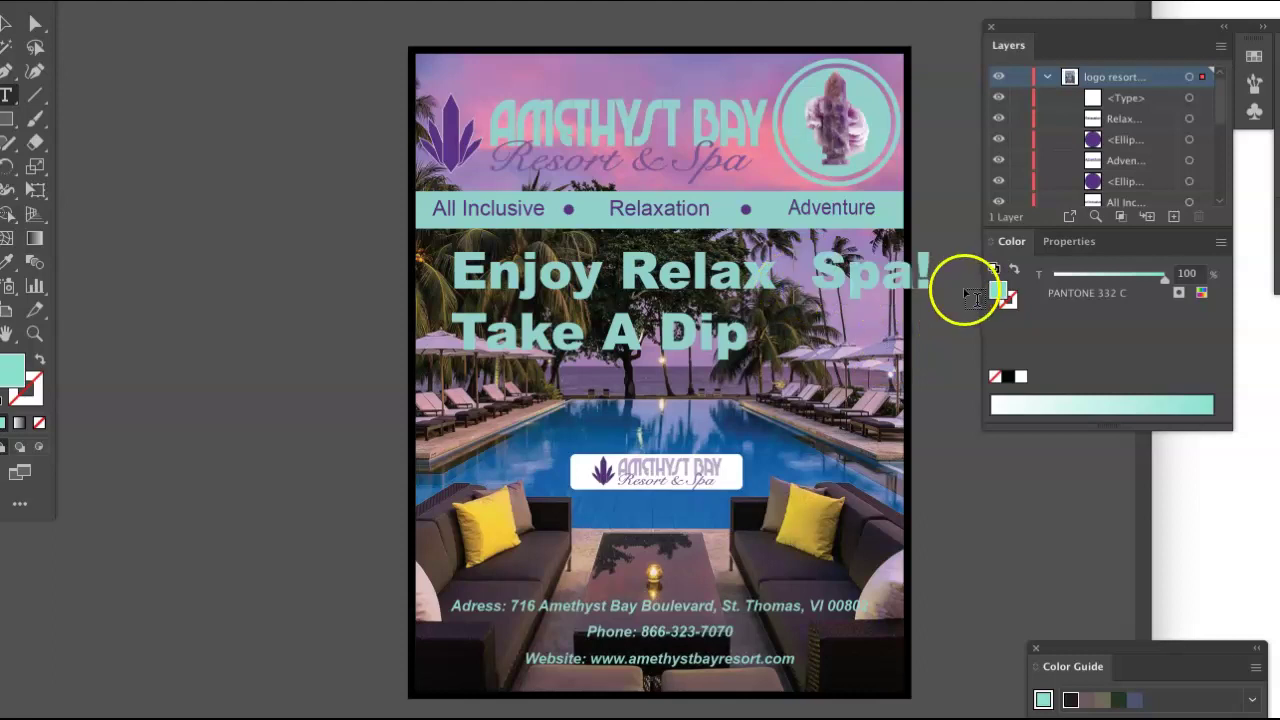
left_click_drag(800, 277, 930, 282)
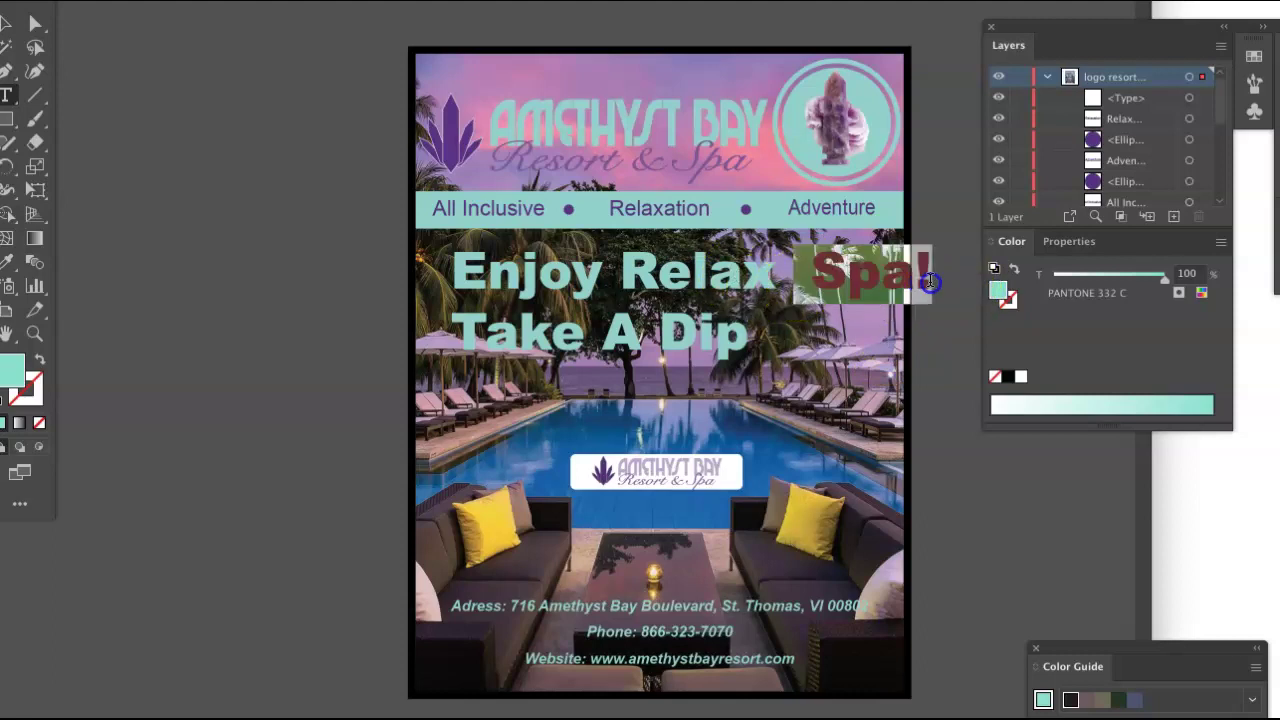
type("and tak")
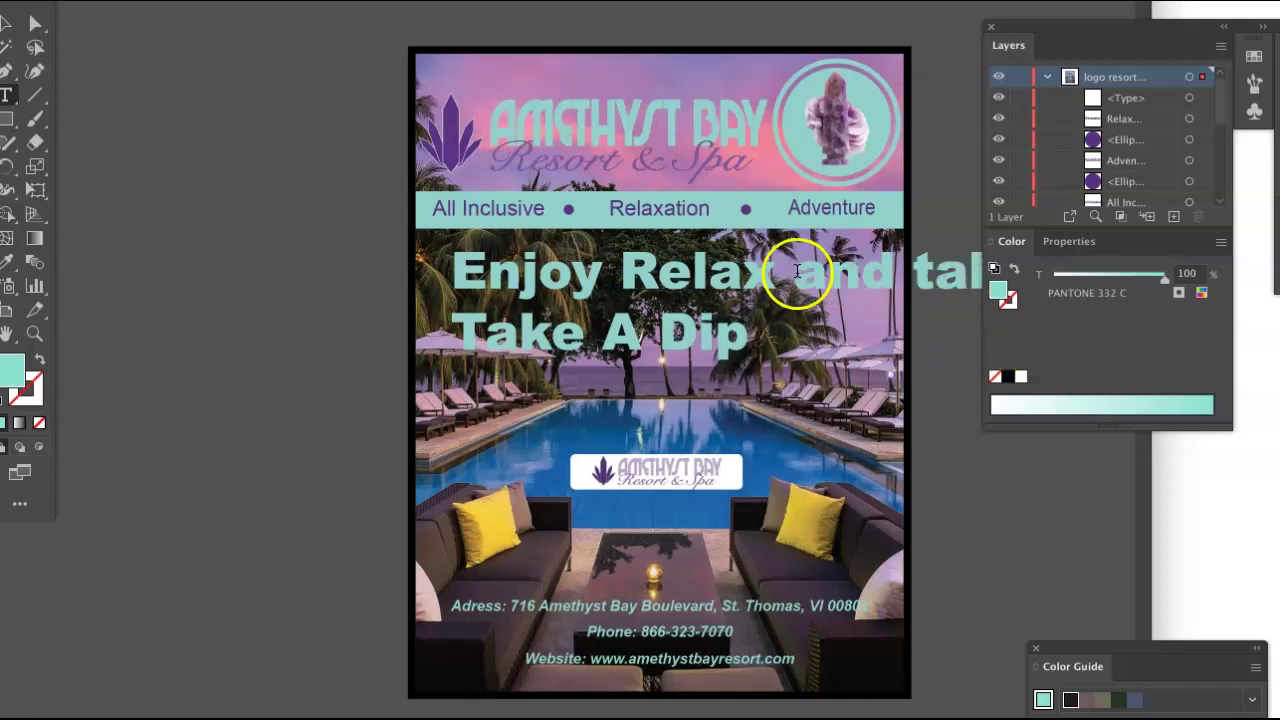
left_click(800, 287)
key("Return")
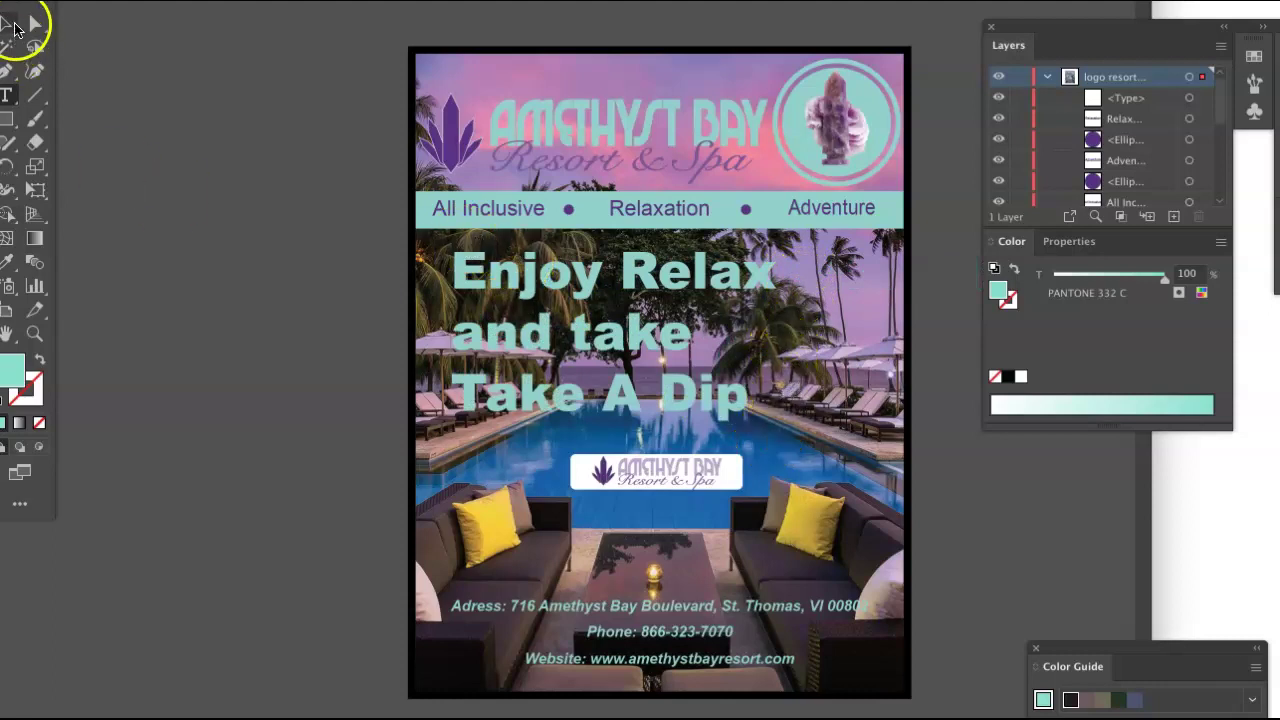
Step: Delete the teal nav bar from the top of the flyer
left_click(441, 205)
left_click_drag(441, 205, 940, 201)
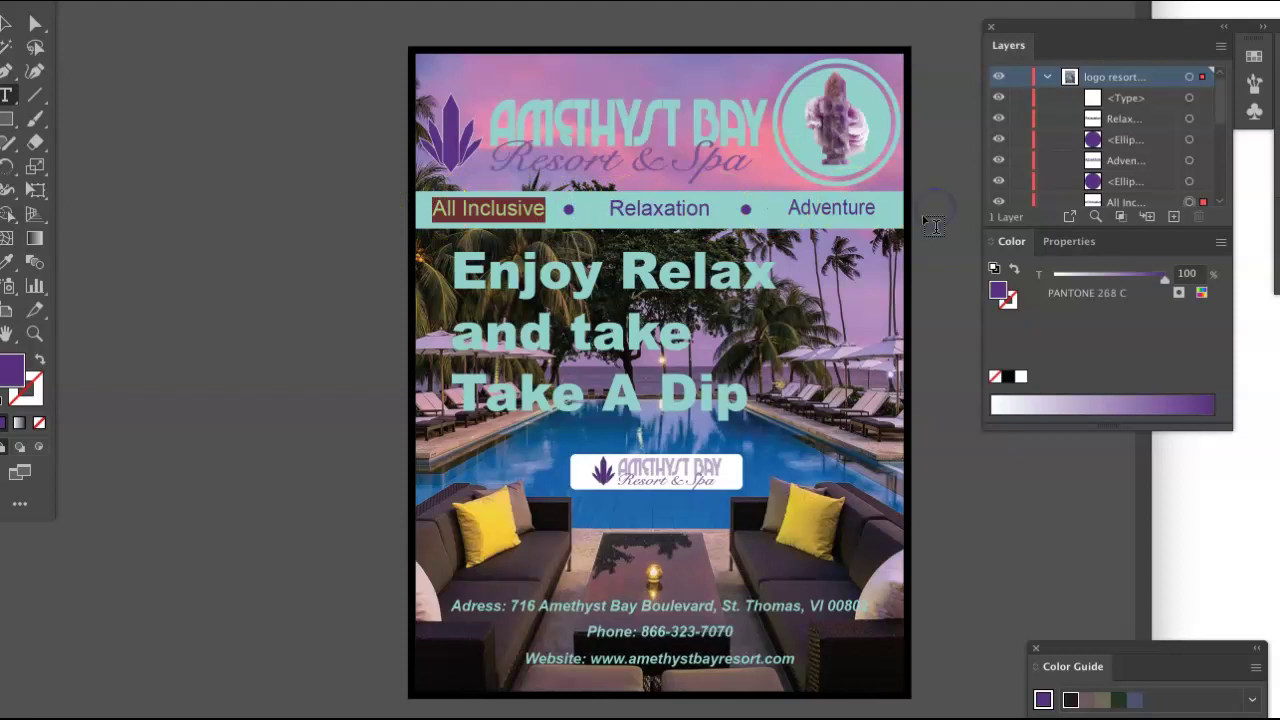
left_click(583, 209)
mouse_move(583, 209)
left_mouse_down()
mouse_move(375, 310)
mouse_move(60, 520)
mouse_move(280, 535)
mouse_move(306, 490)
left_mouse_up()
key("Delete")
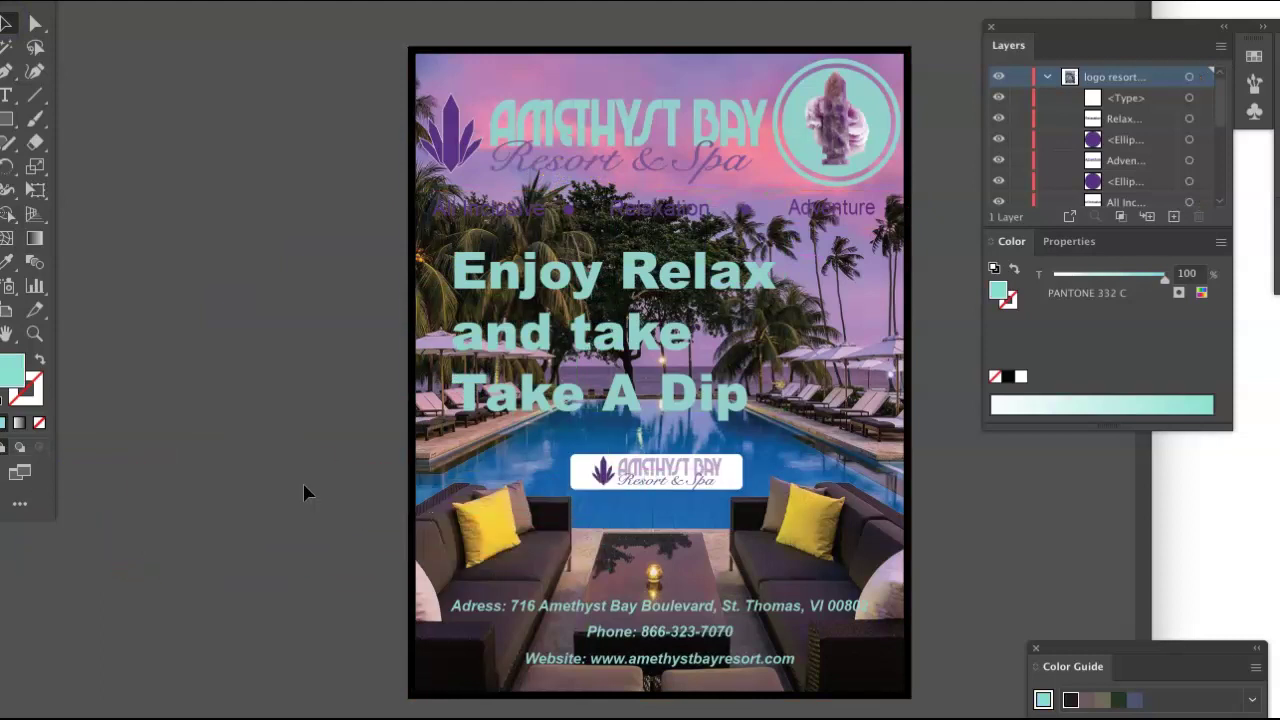
Step: Delete the leftover All Inclusive, Relaxation and Adventure labels
left_click_drag(845, 210, 664, 207)
left_click_drag(590, 228, 428, 214)
key("Delete")
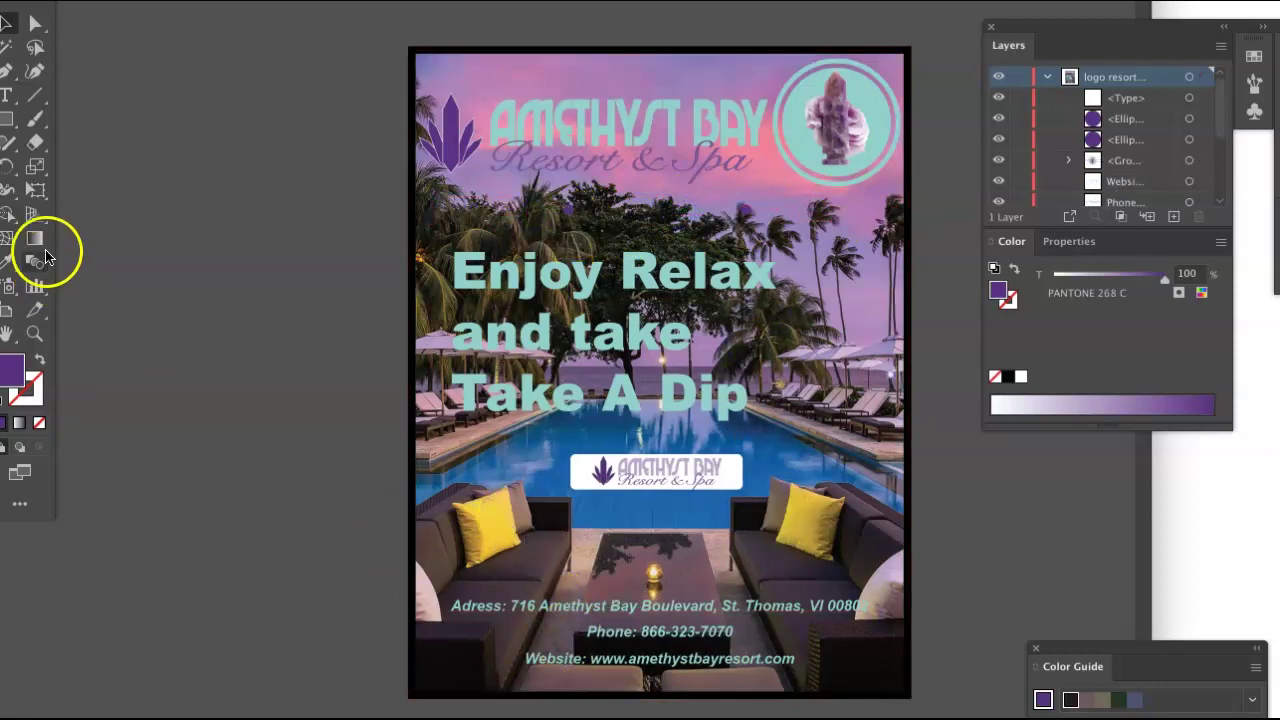
Step: Add a vertical placeholder text frame on the photo and select the address text
left_click(12, 95)
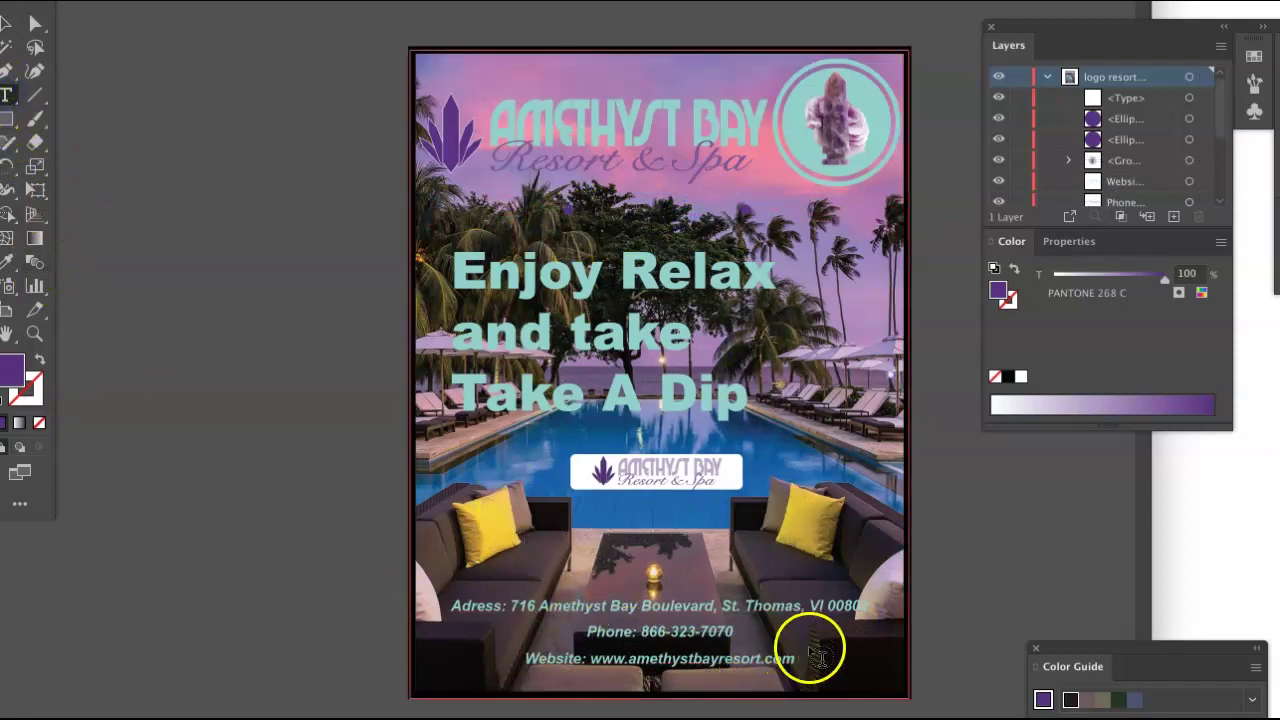
left_click(757, 660)
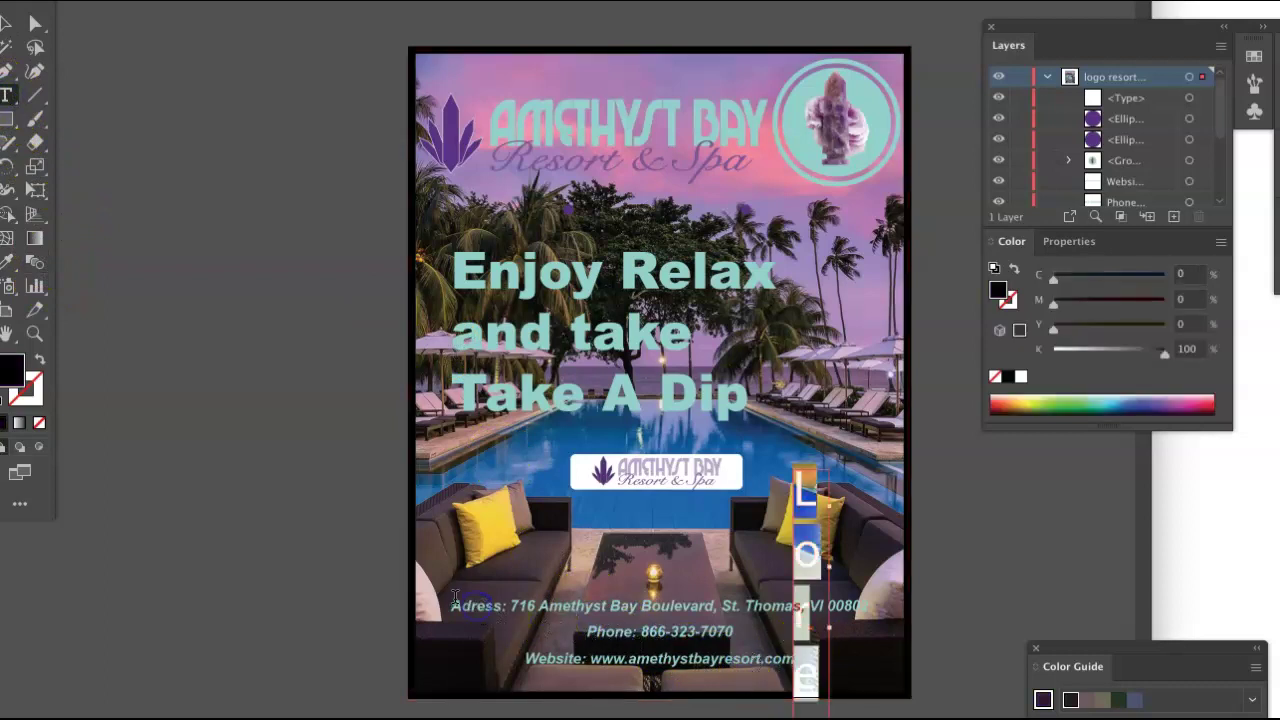
left_click_drag(455, 606, 931, 700)
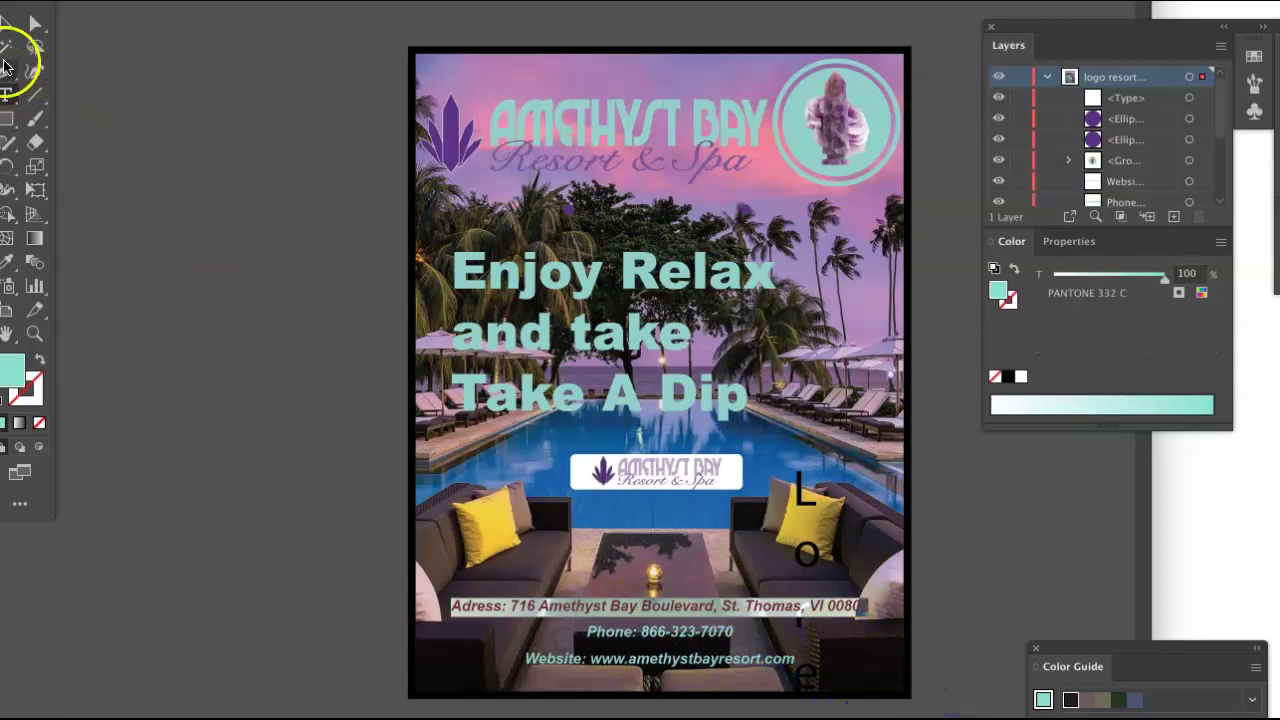
Step: Move the Phone and Website lines left to align under the Address line
left_click(6, 23)
left_click_drag(605, 640, 469, 640)
left_click(543, 671)
left_click_drag(555, 677, 480, 680)
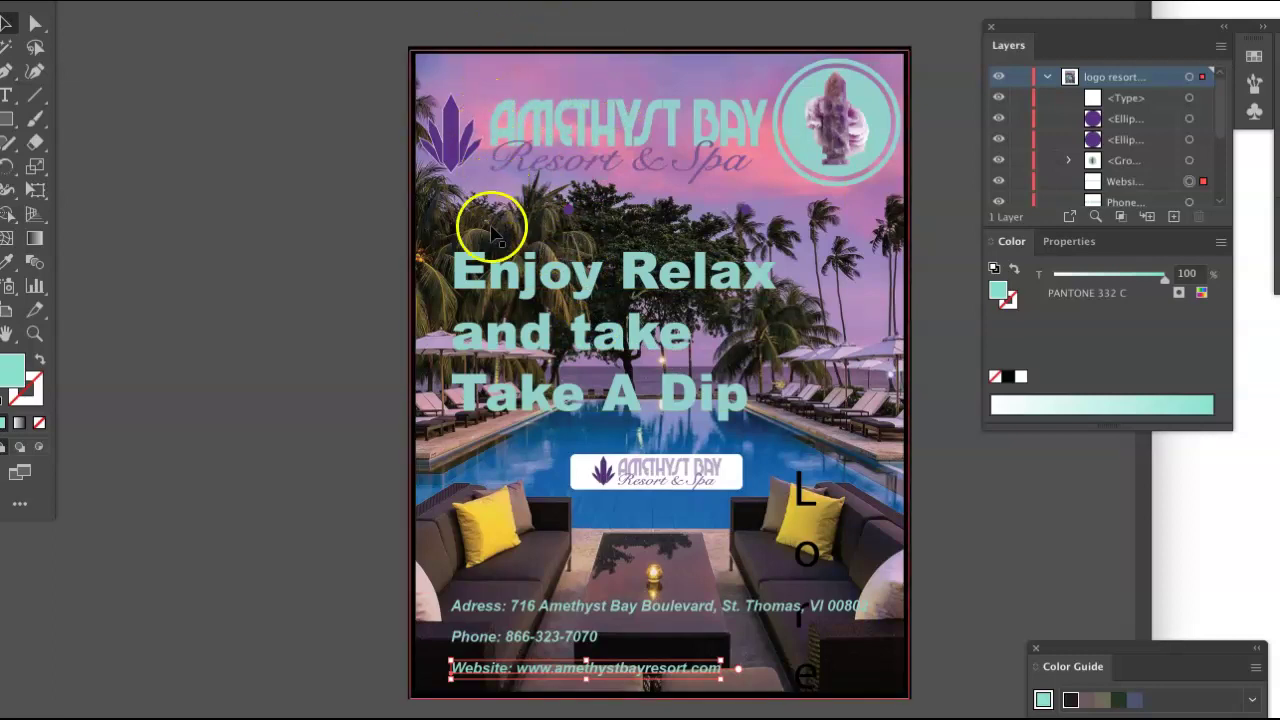
Step: Shift the headline block and the contact lines right, keeping their left edges aligned
left_click_drag(487, 295, 523, 284)
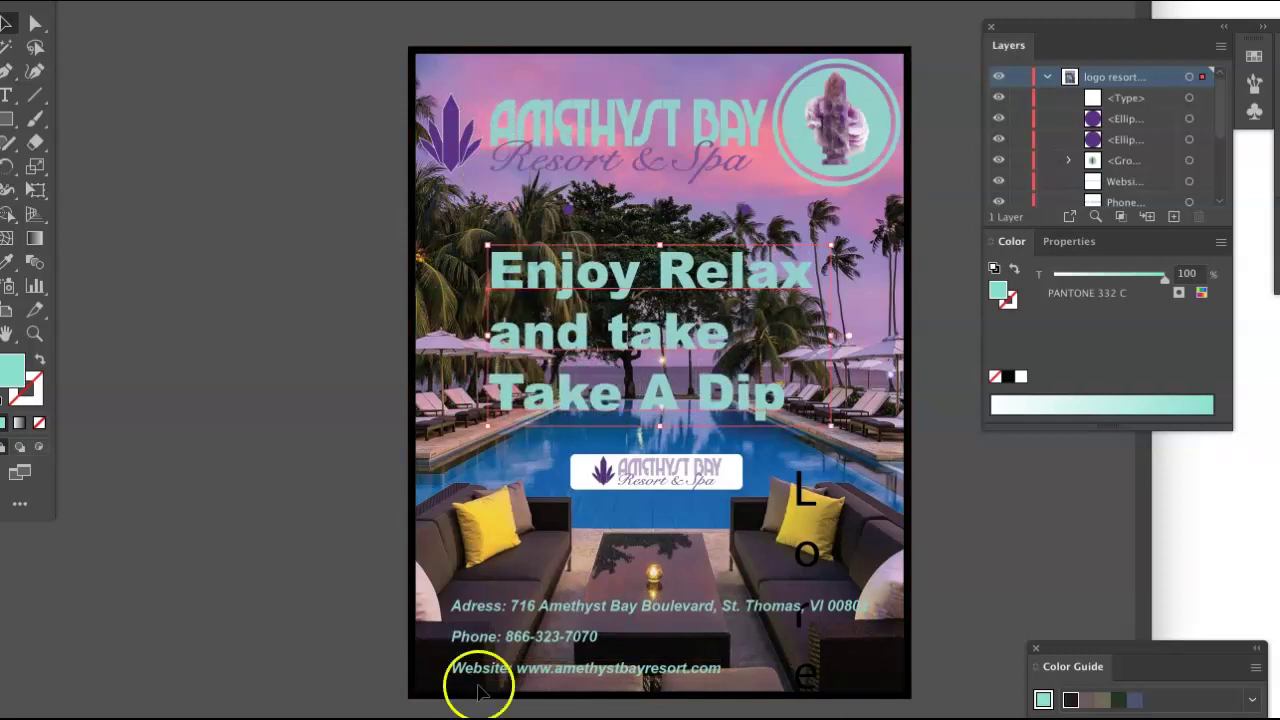
left_click_drag(485, 625, 523, 640)
left_click_drag(457, 671, 501, 675)
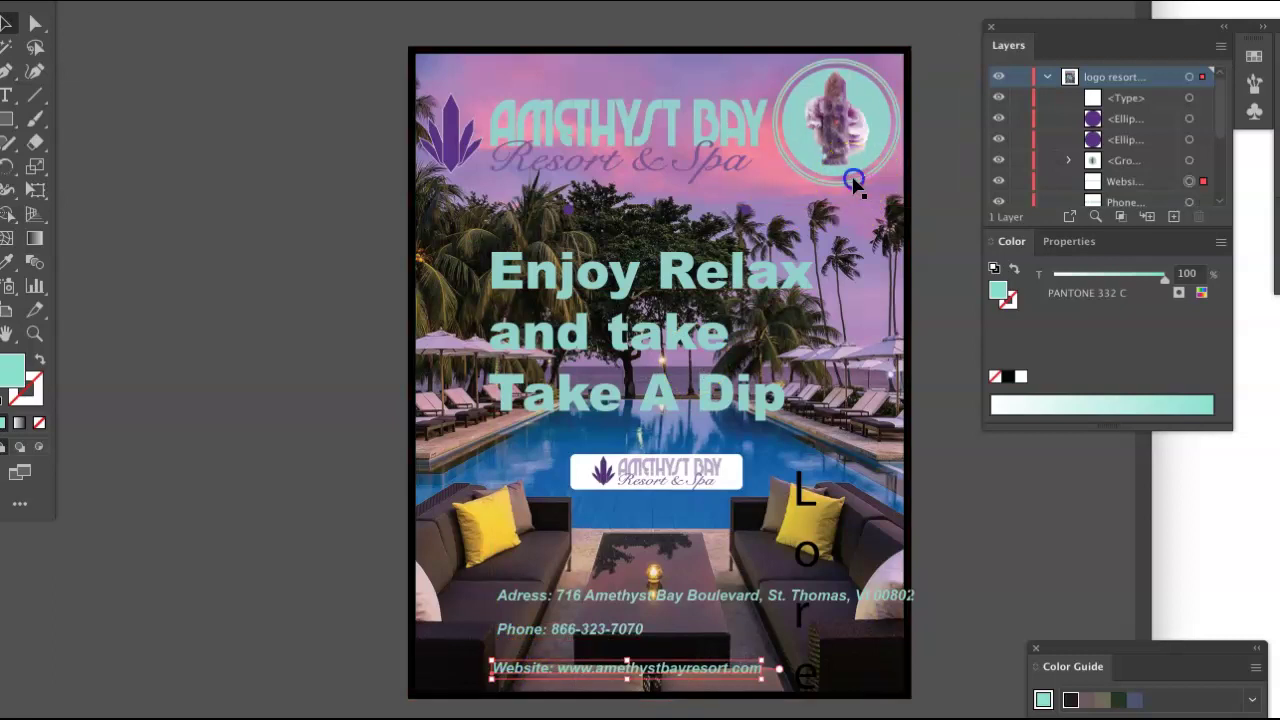
Step: Delete the circular logo group, then undo to restore it
left_click(853, 179)
key("Delete")
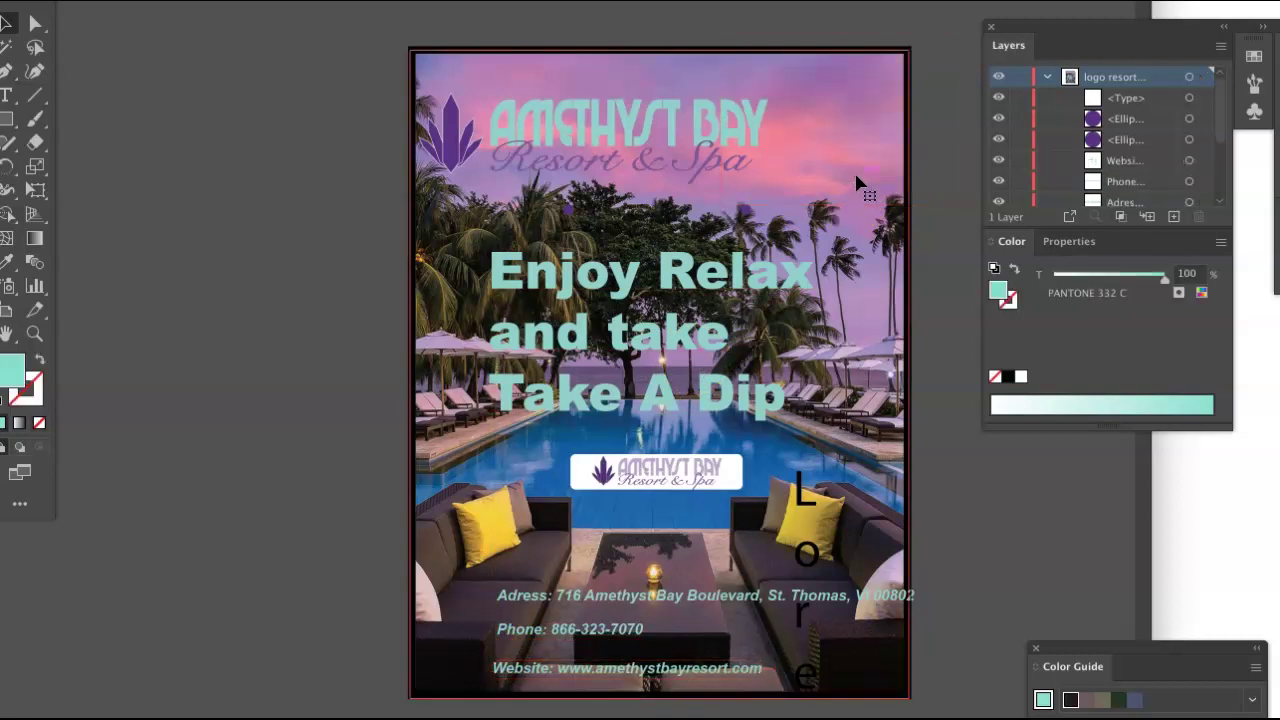
key("ctrl+z")
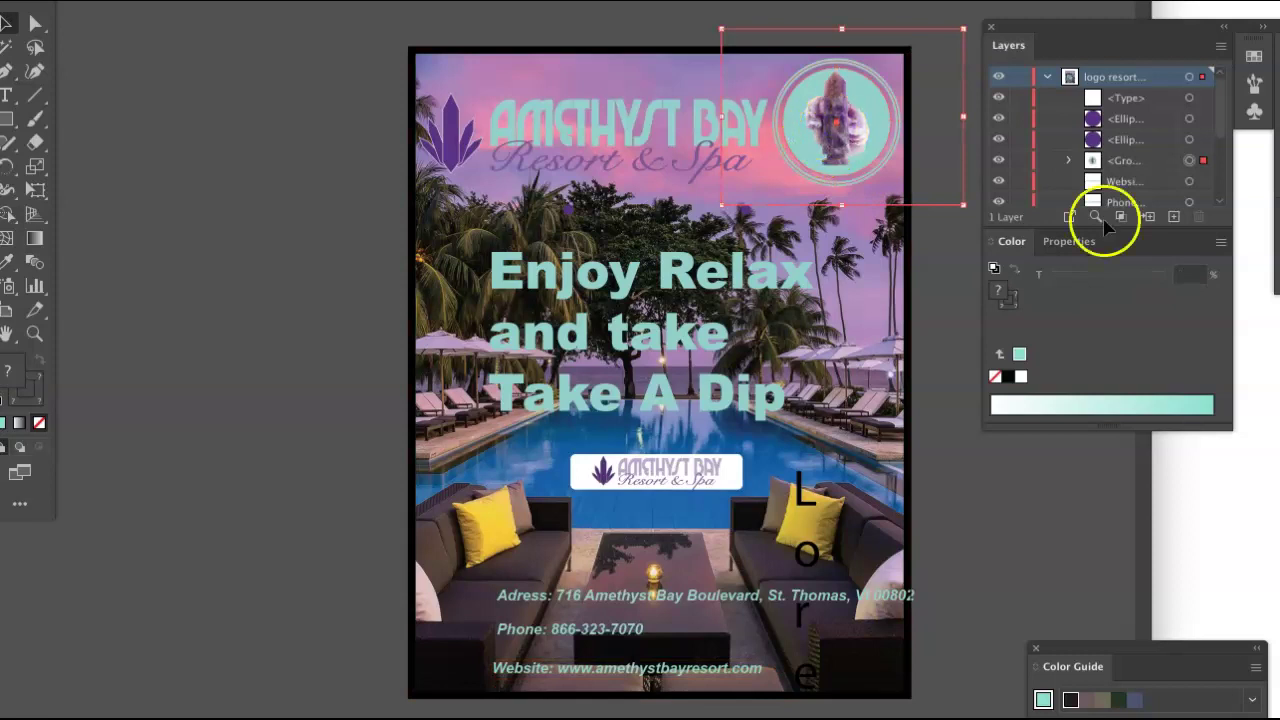
Step: Expand the logo group in the Layers panel and hide the teal ring around the crystal
left_click(998, 161)
left_click(998, 161)
left_click(1067, 161)
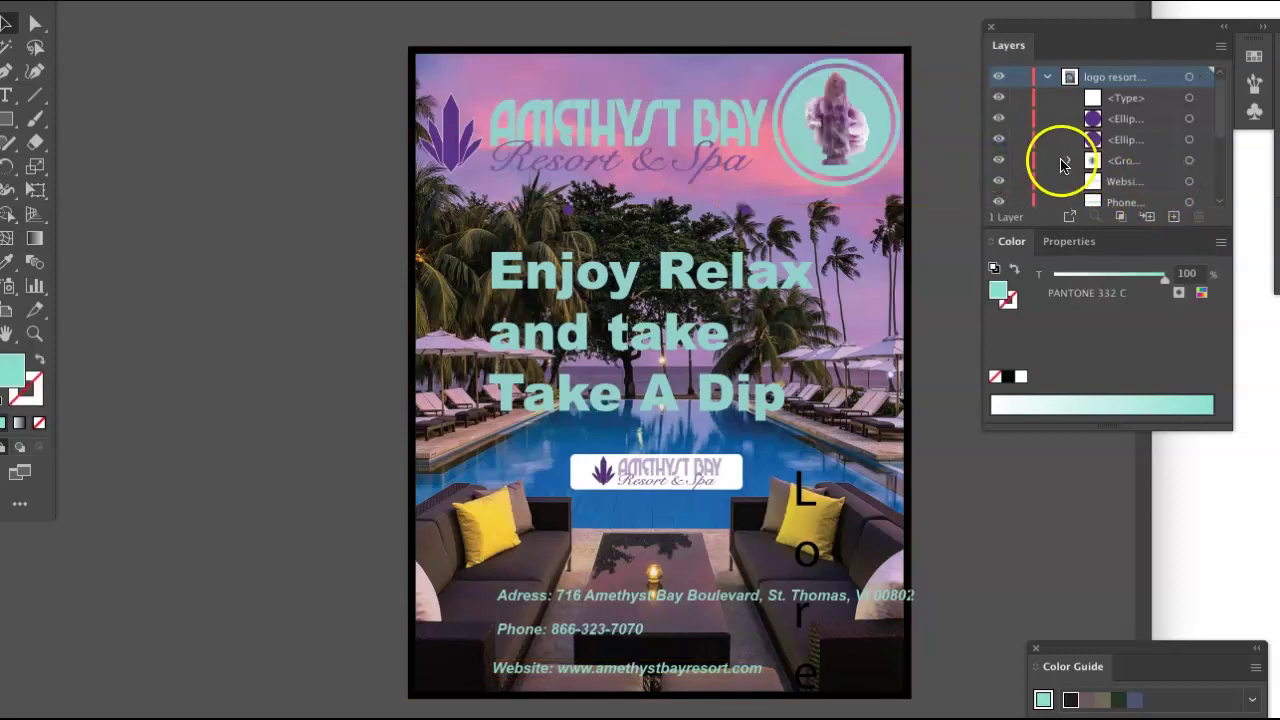
left_click_drag(1223, 103, 1223, 134)
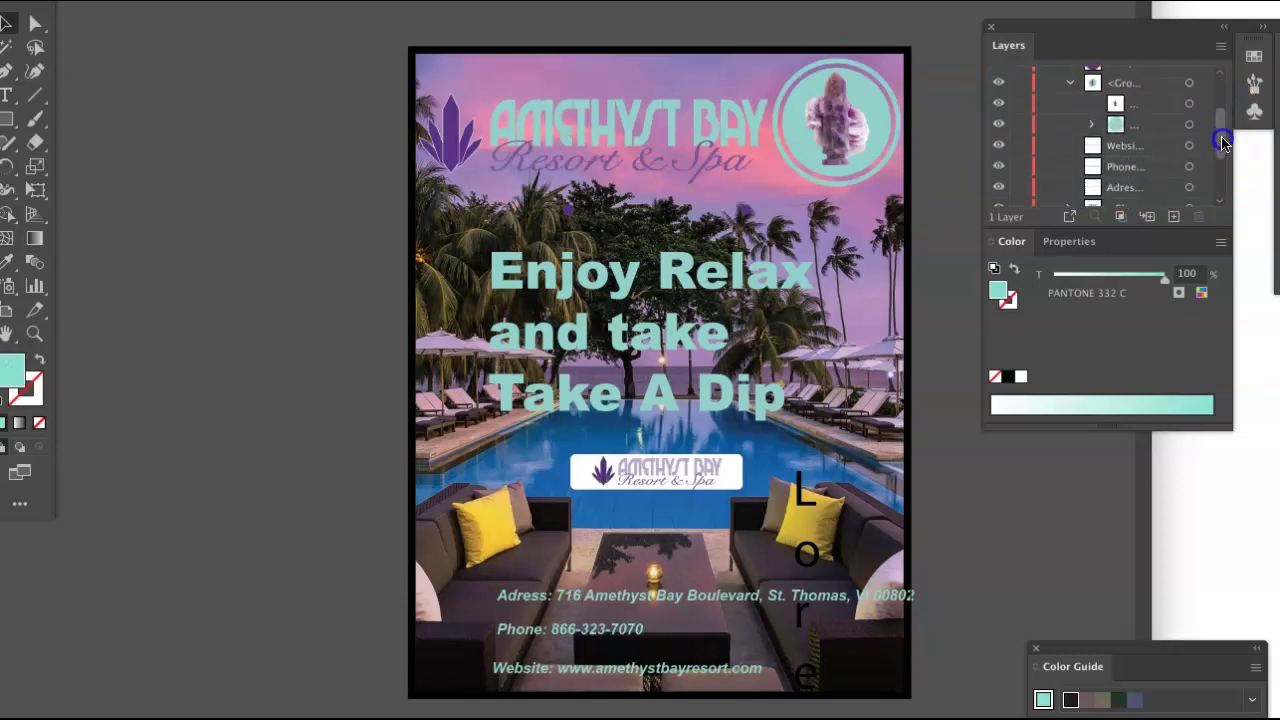
left_click(998, 124)
Step: Enlarge the amethyst crystal image and place it over the flyer's lower-right corner
left_click_drag(832, 130, 848, 665)
left_click_drag(735, 559, 282, 150)
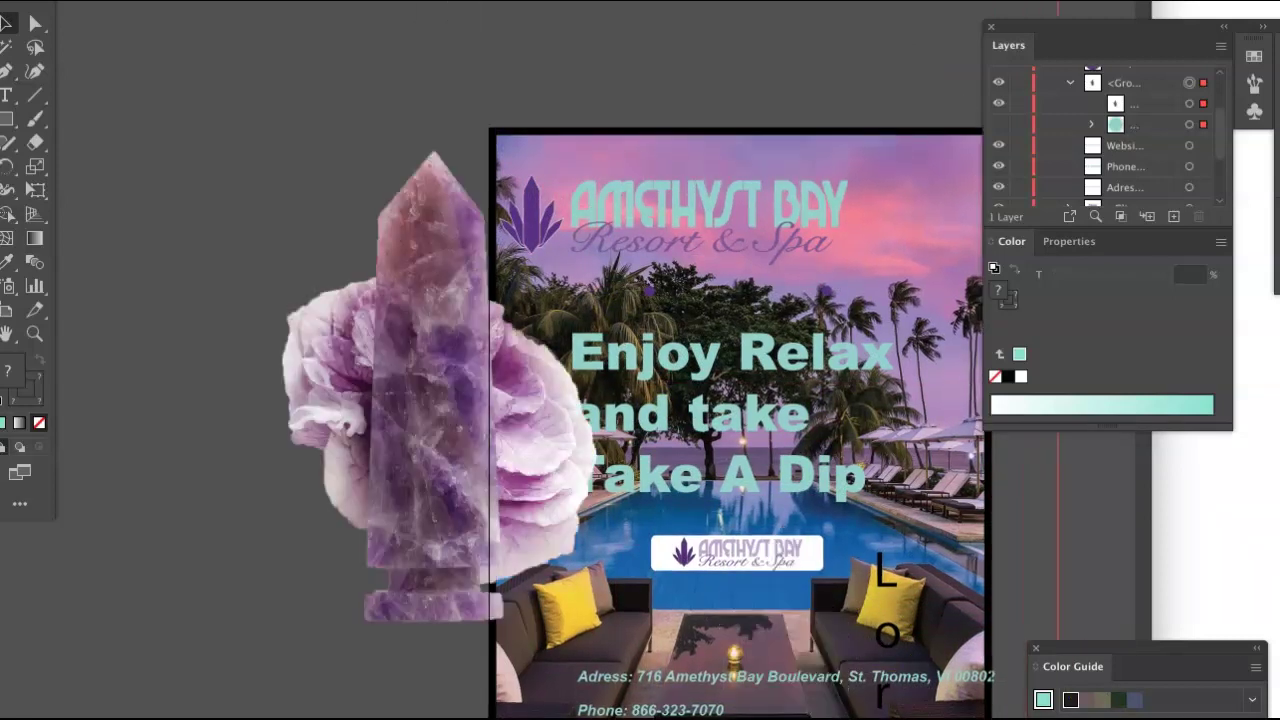
left_click_drag(471, 420, 840, 560)
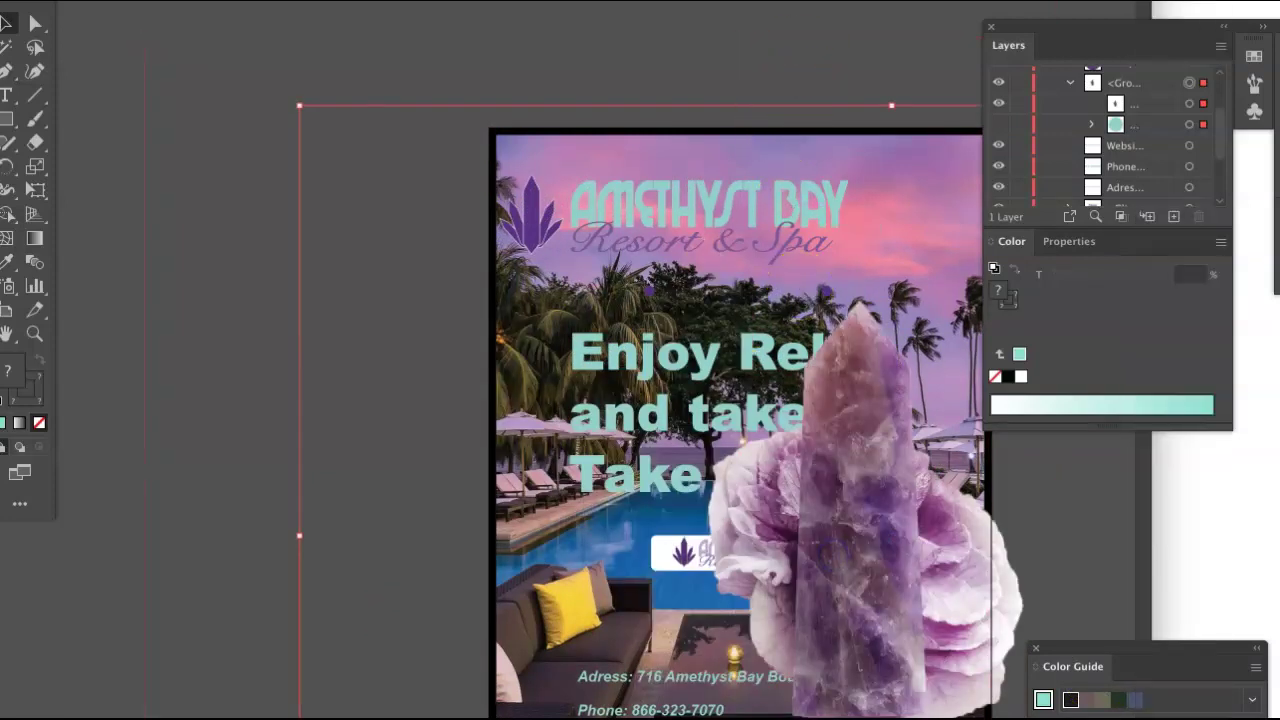
scroll(789, 614, "right", 3)
scroll(789, 614, "down", 2)
left_click_drag(777, 570, 845, 703)
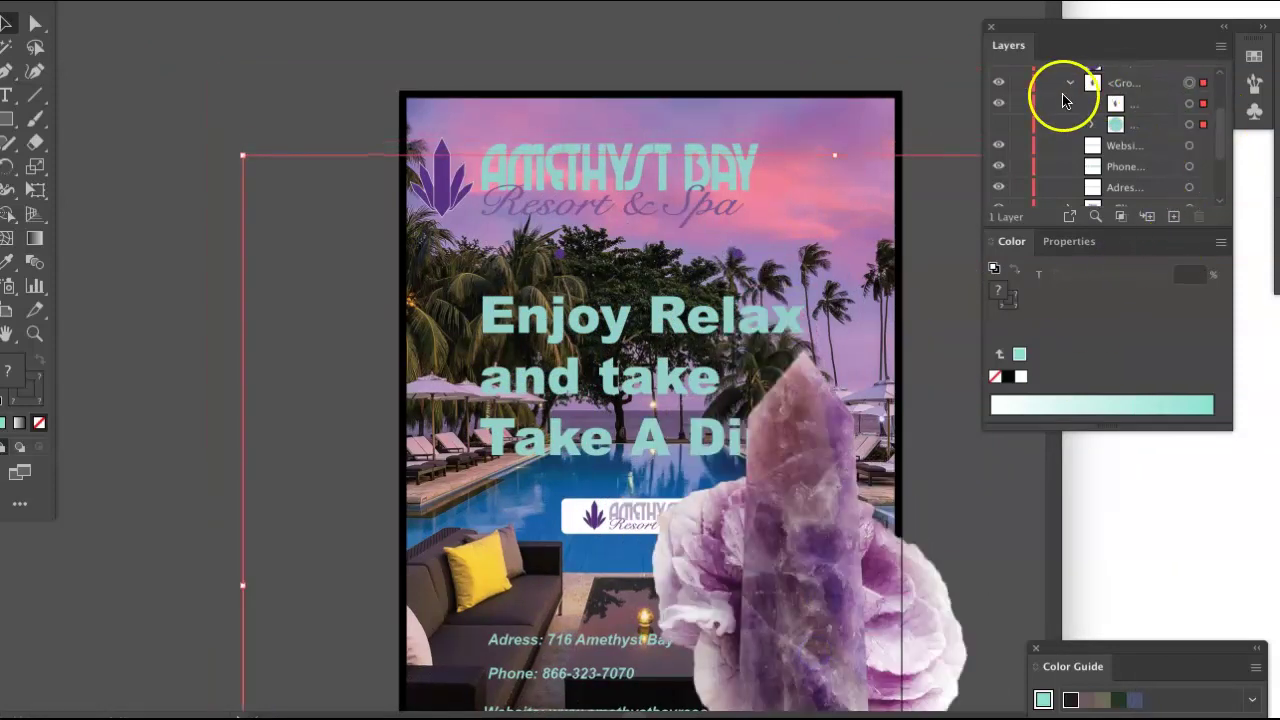
left_click_drag(778, 603, 816, 635)
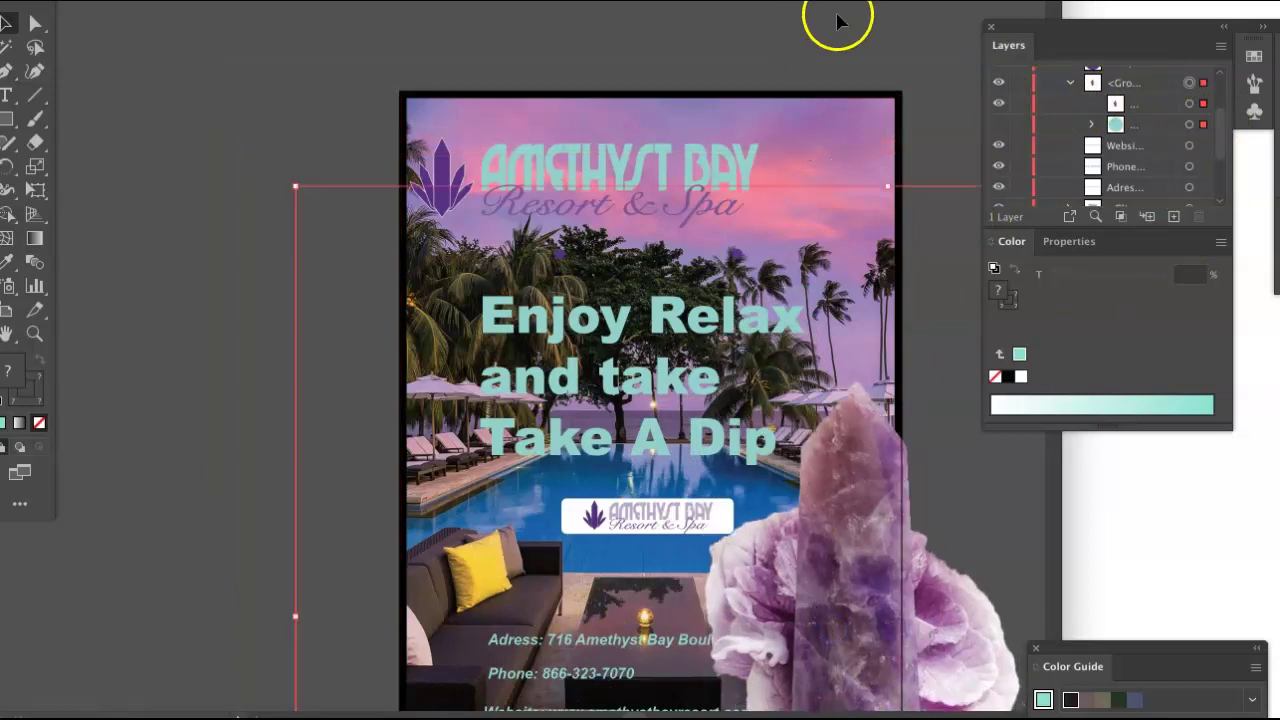
left_click_drag(1035, 30, 1100, 52)
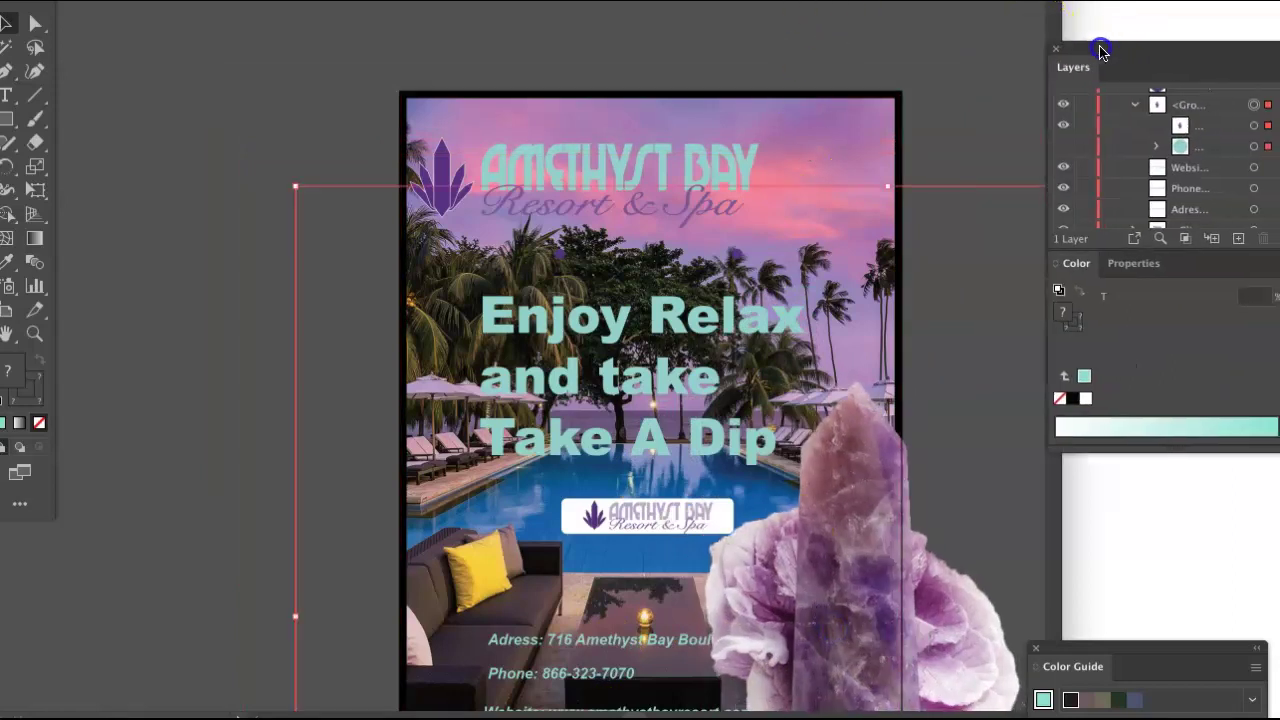